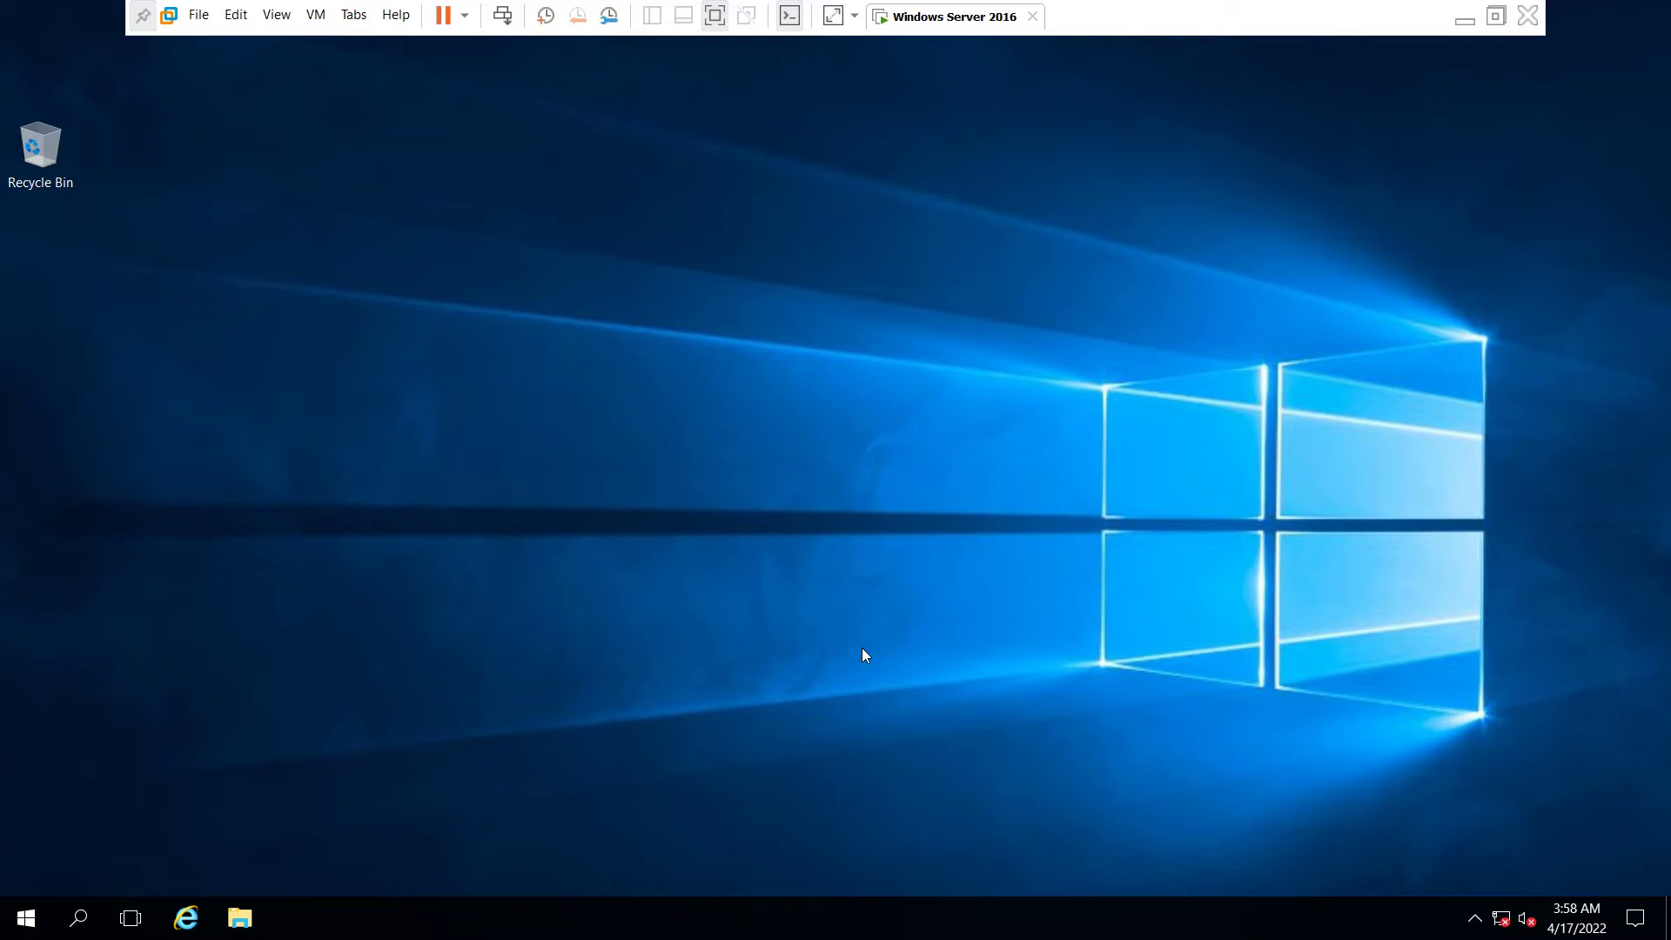
Open File Explorer, view This PC's system properties, then close both windows.
key("super+e")
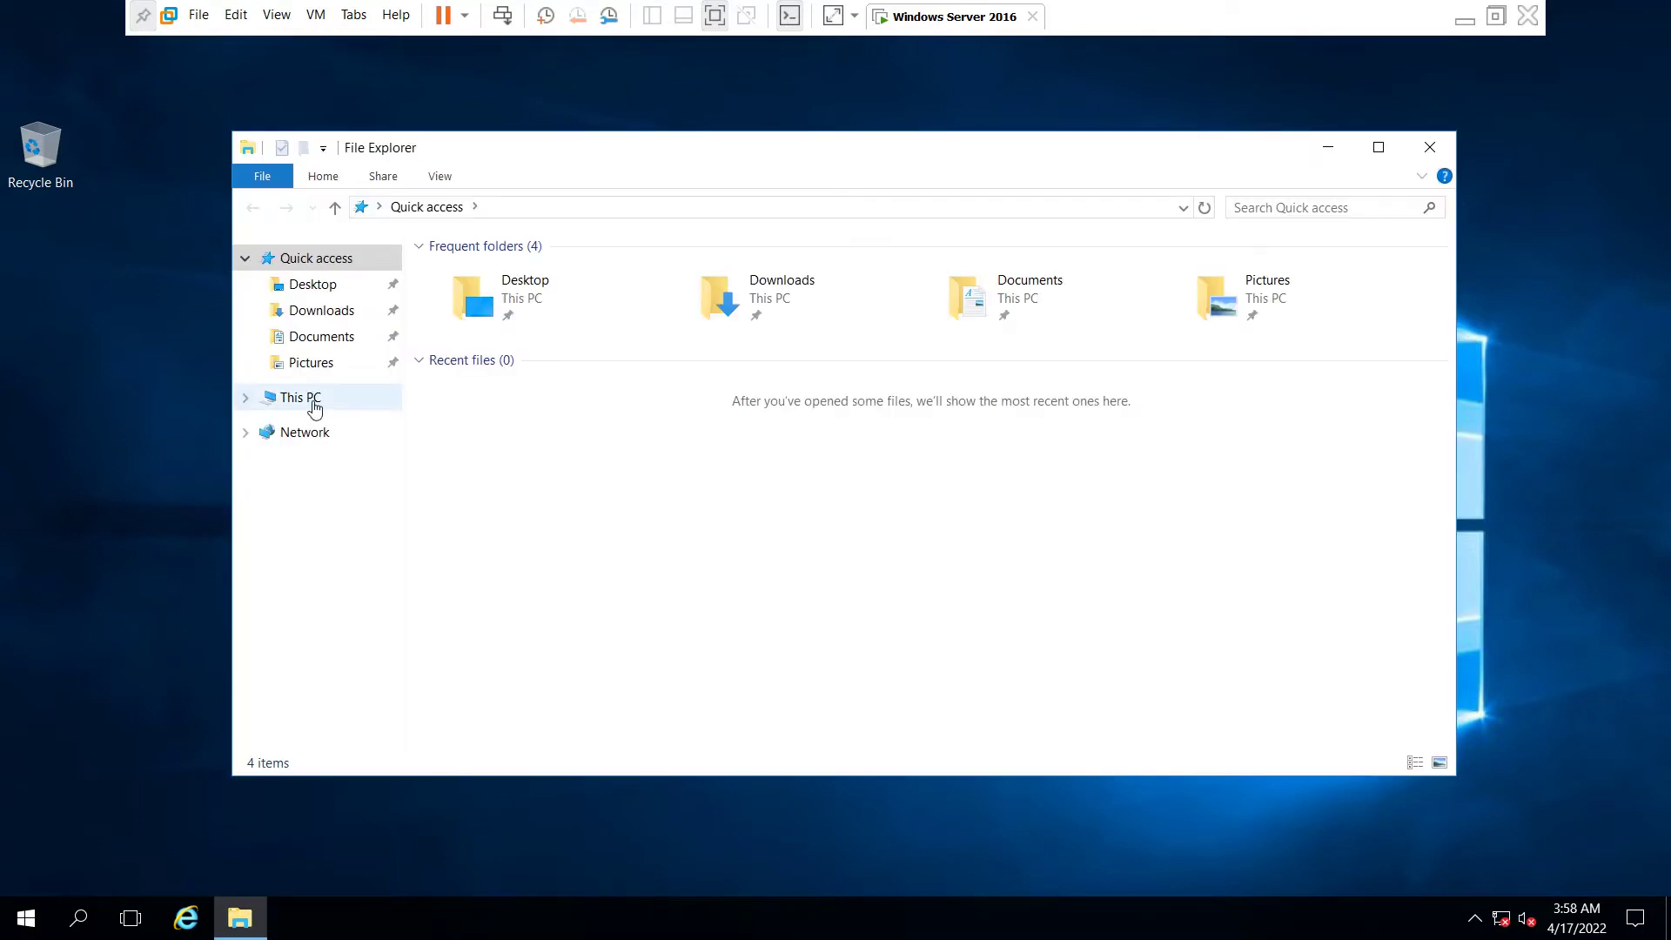
right_click(313, 399)
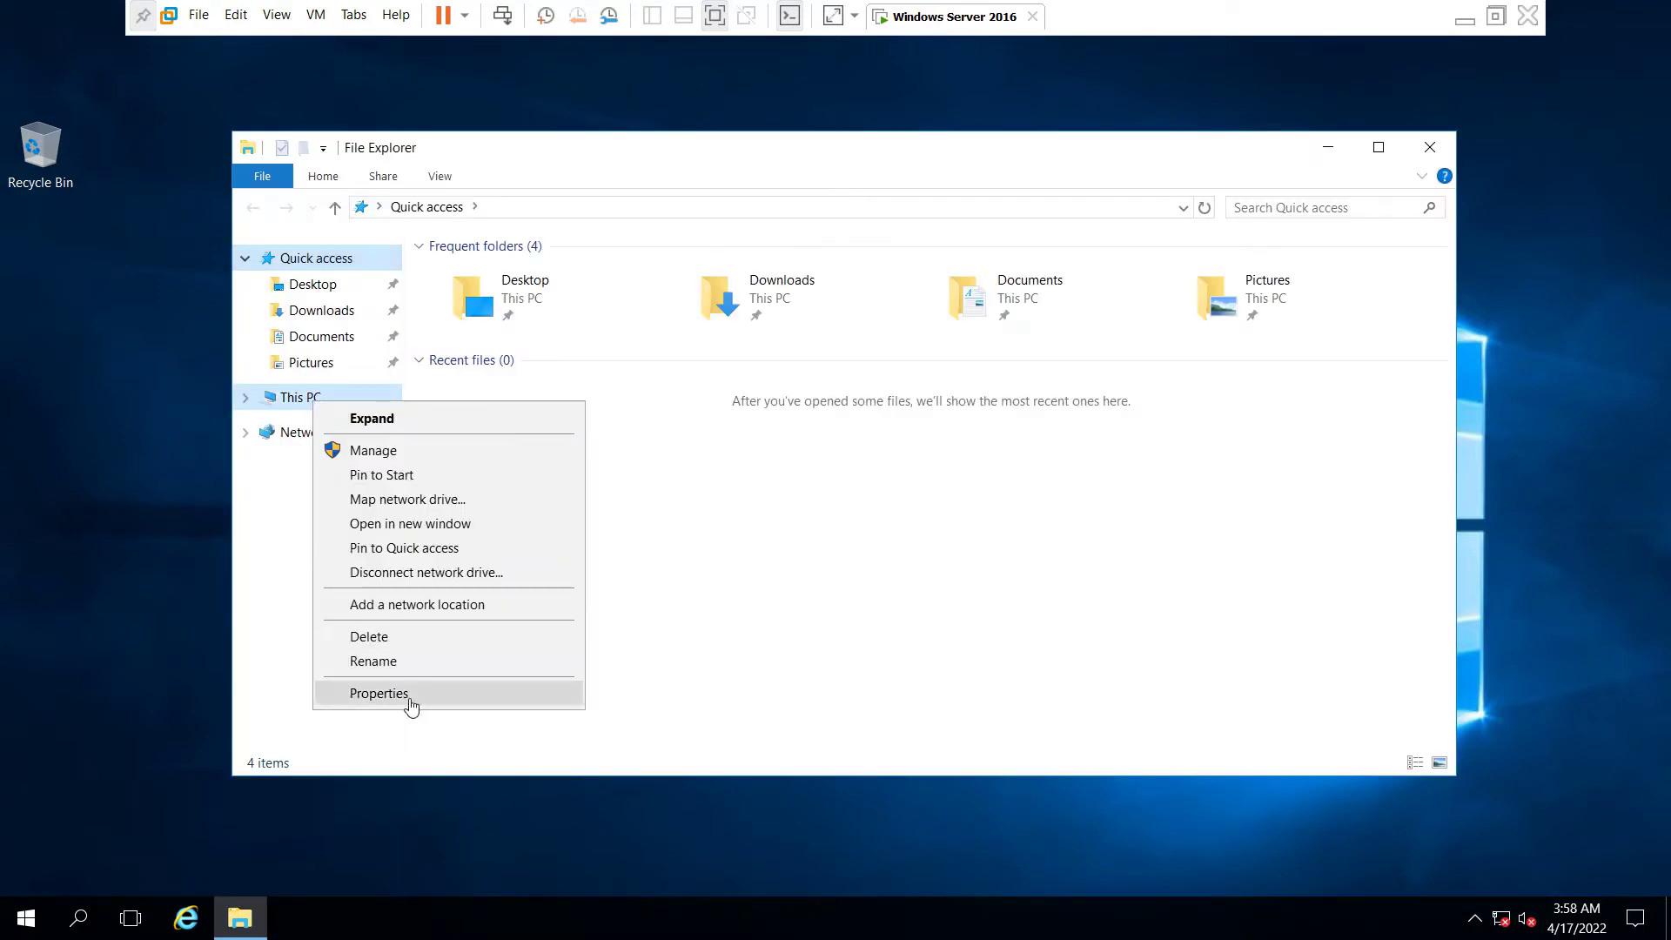
left_click(379, 693)
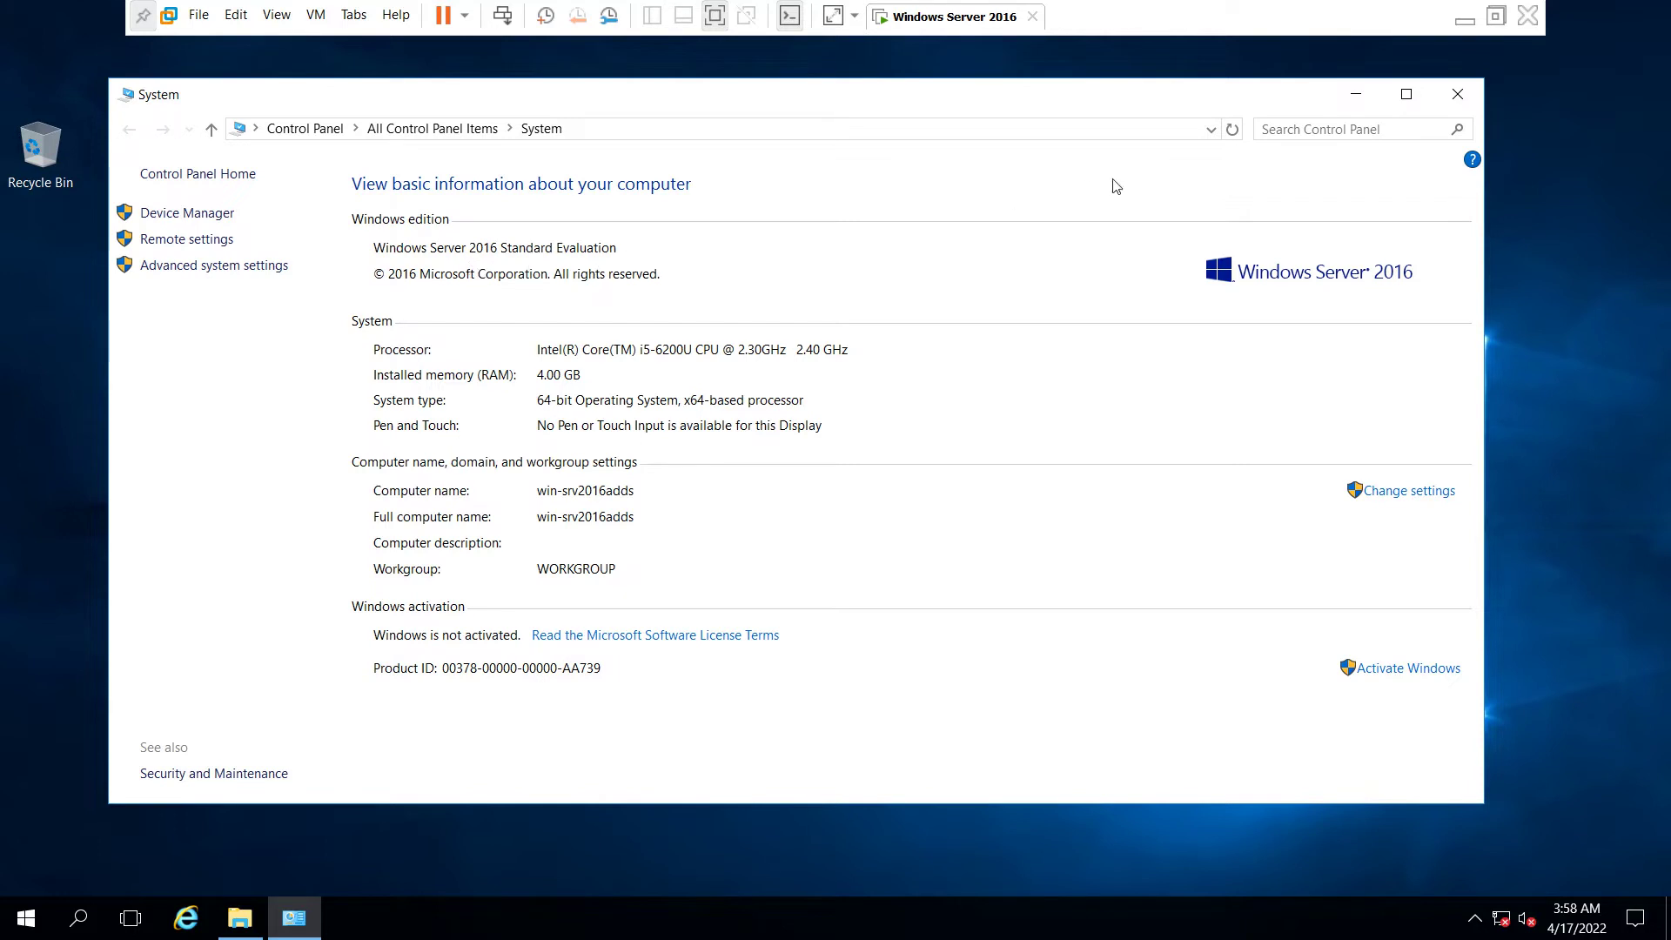
left_click(1457, 94)
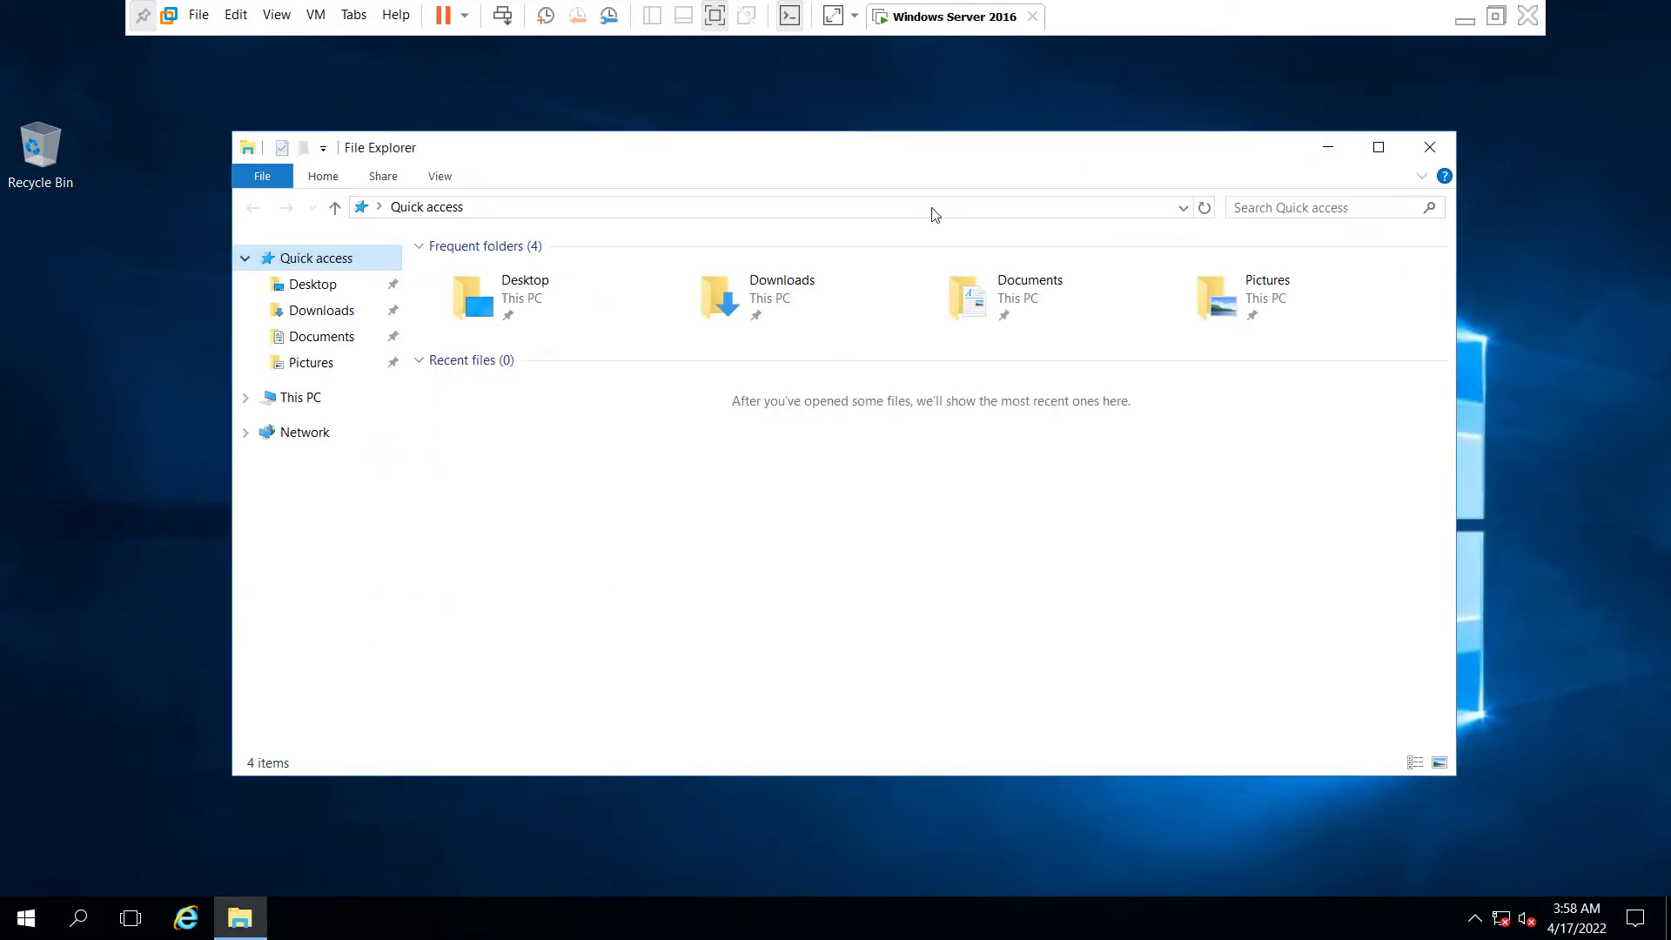
left_click(1429, 146)
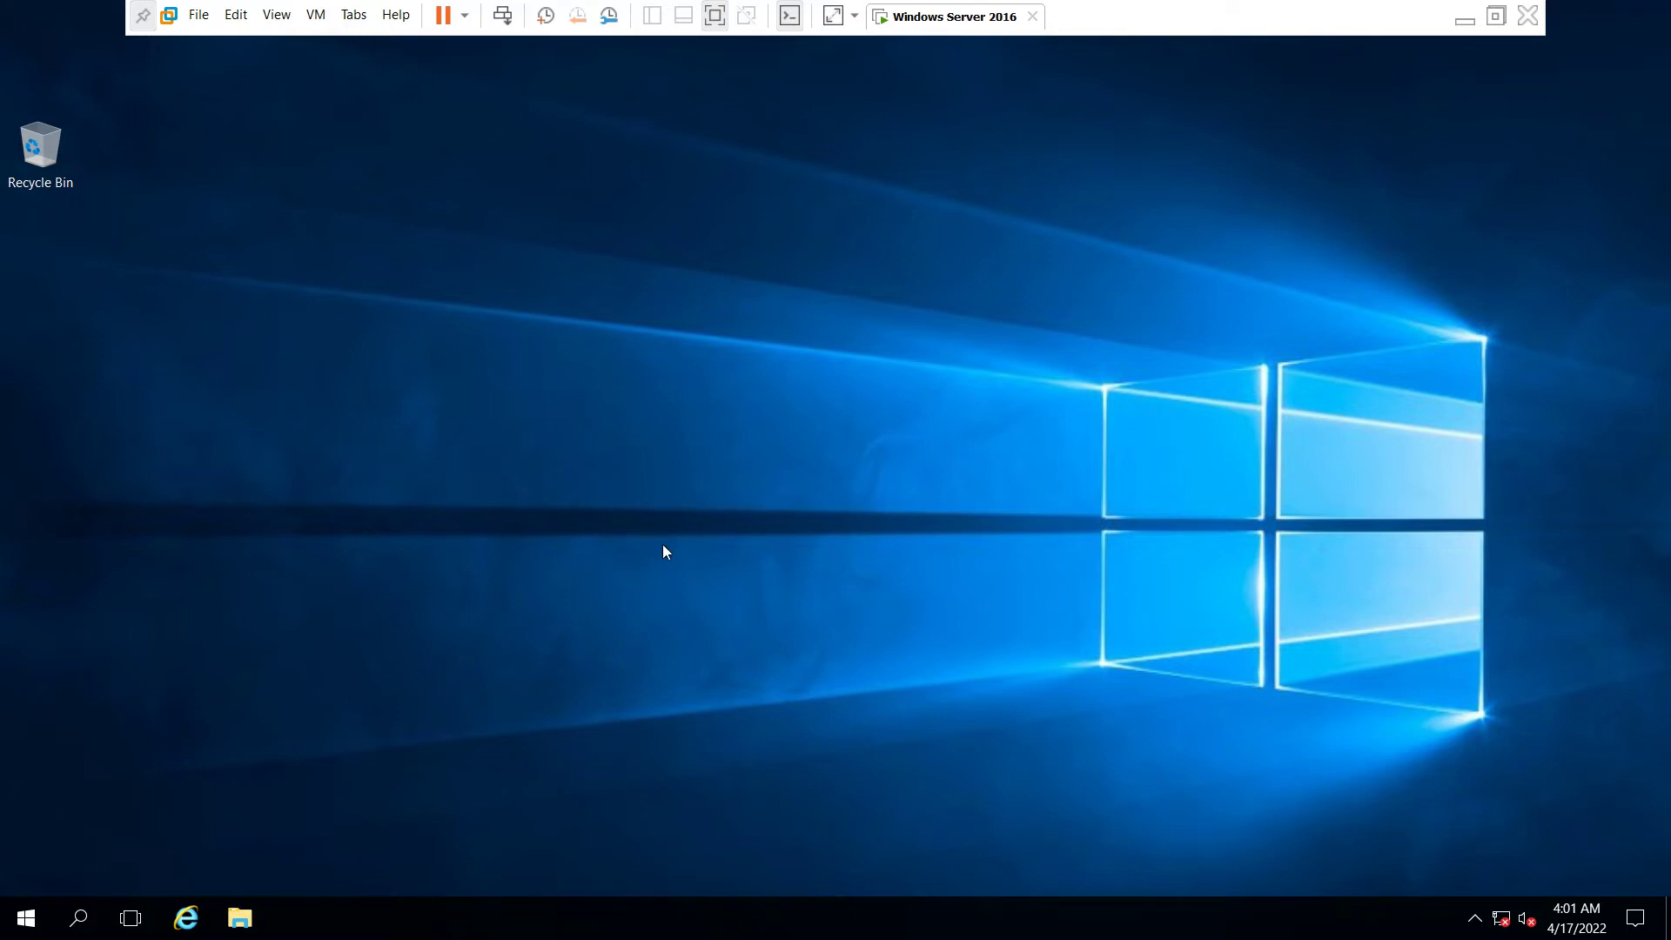
Reopen File Explorer and show This PC's Properties, which report Windows is not activated.
key("super+e")
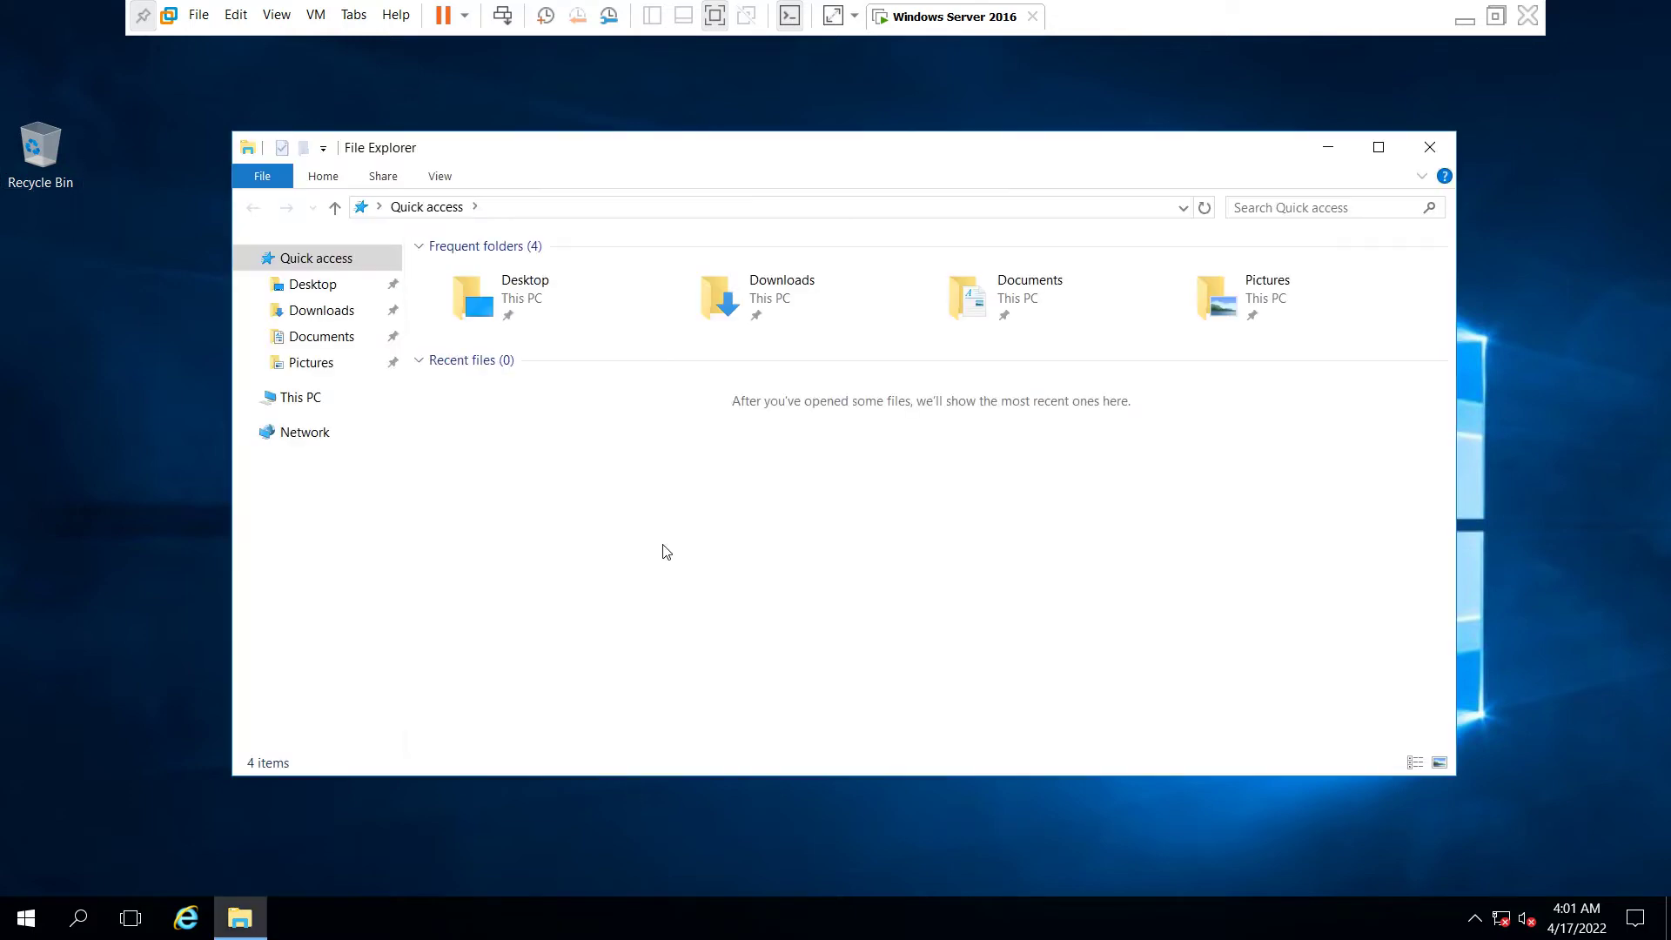
right_click(307, 397)
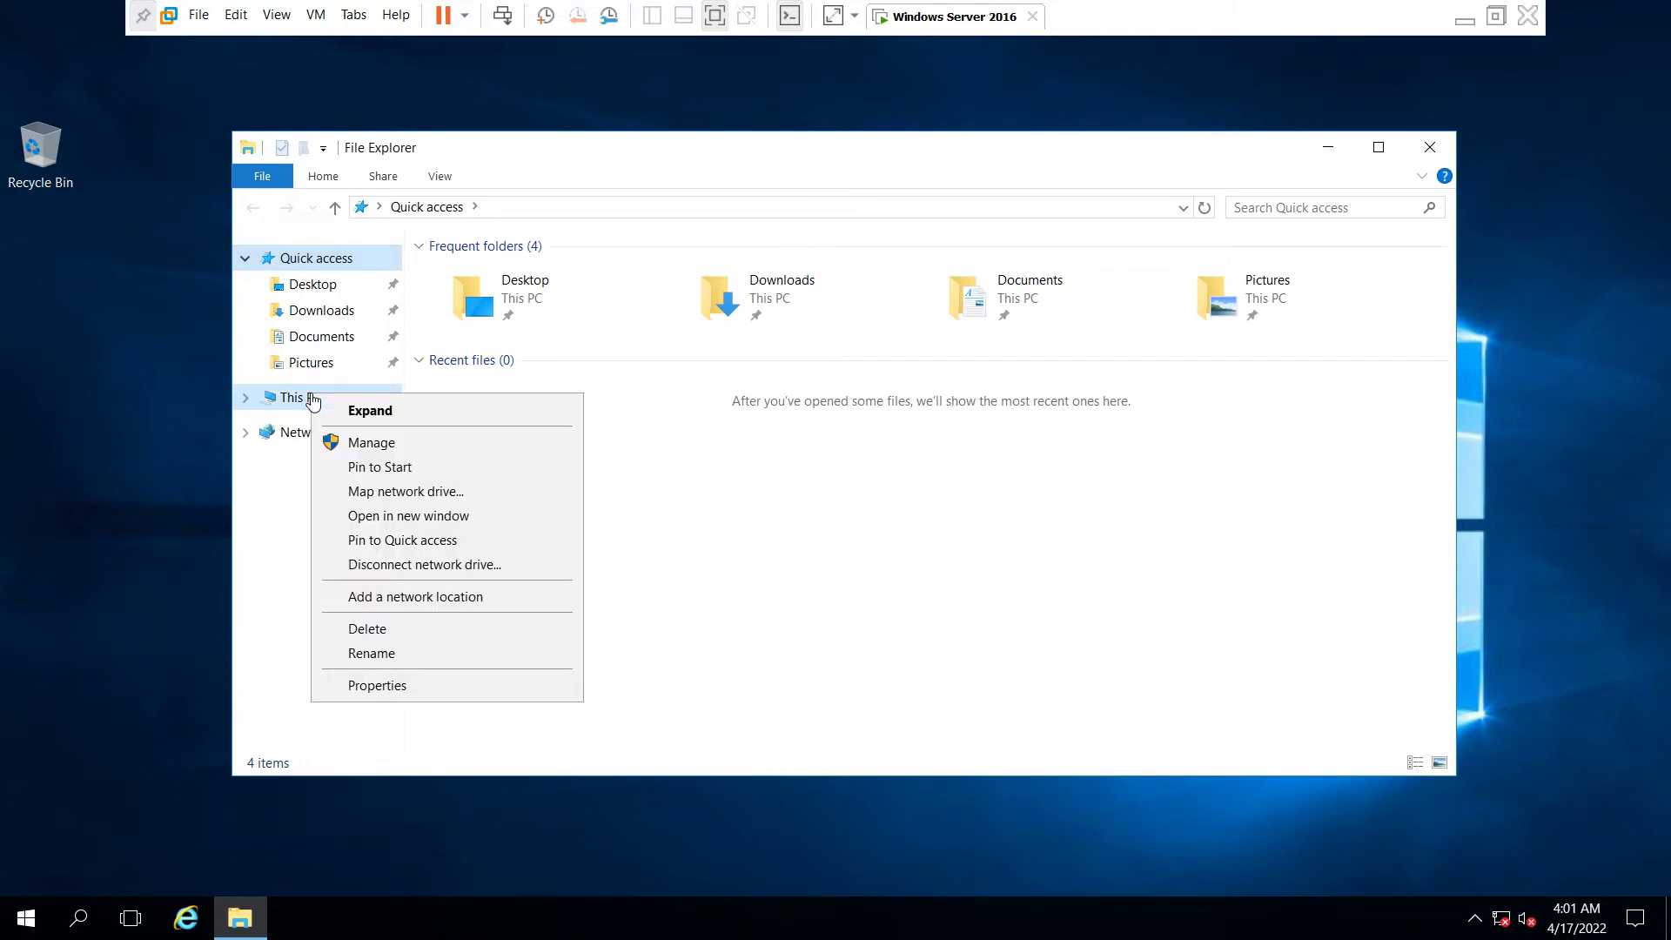
left_click(378, 684)
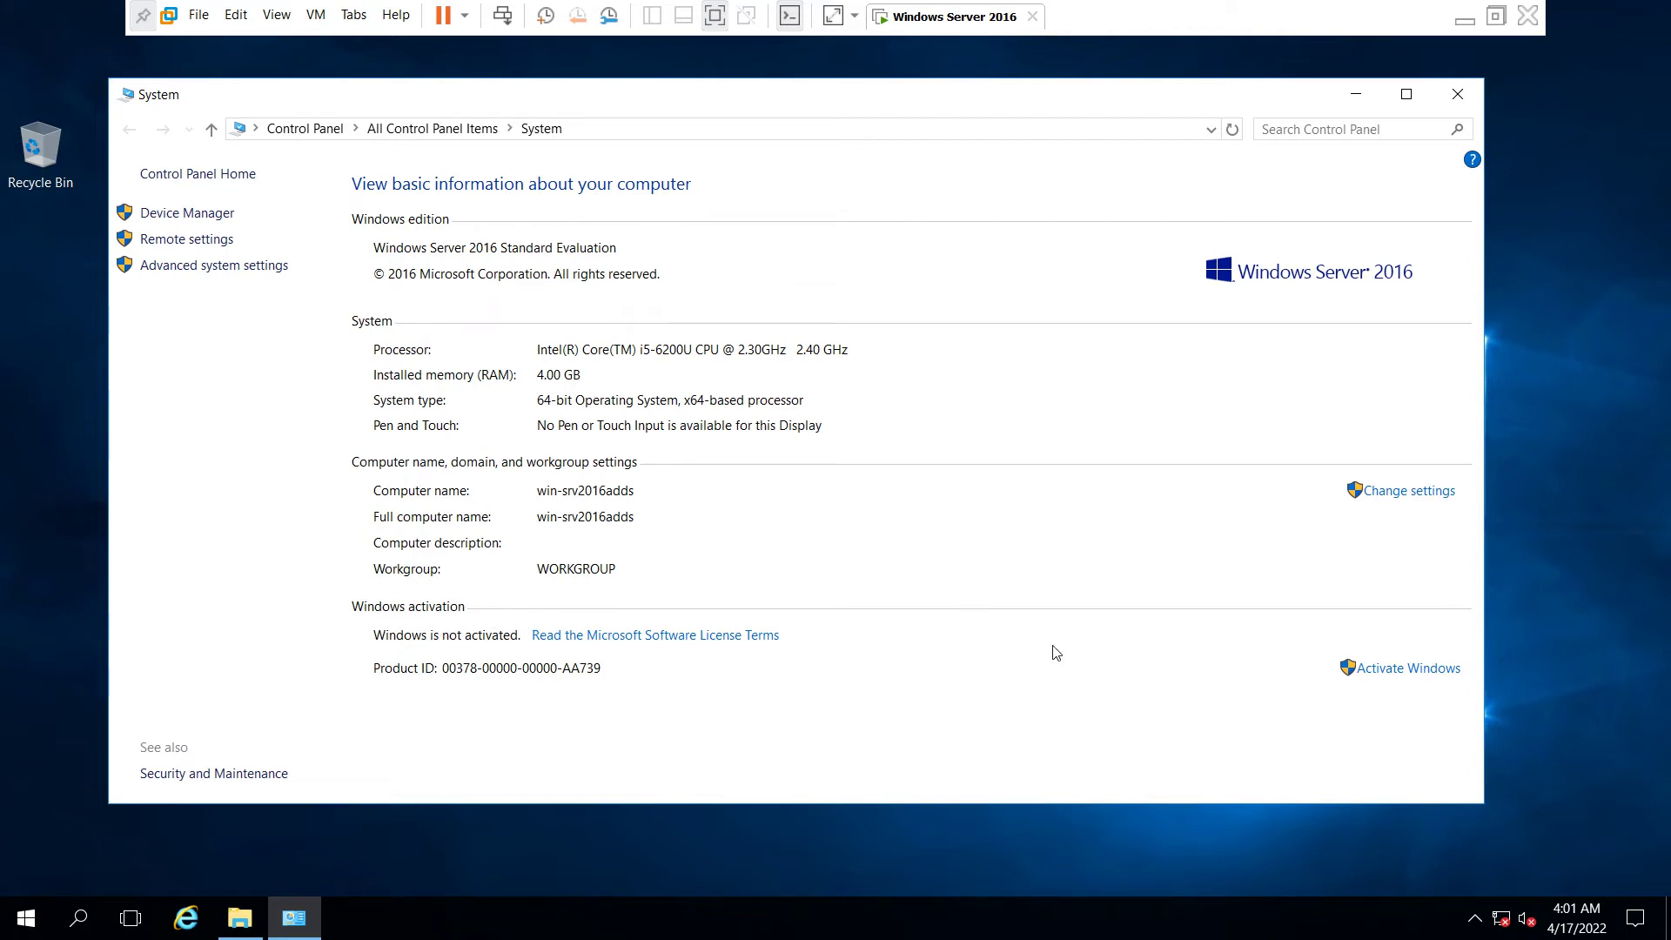
Review the Activation settings and cancel the Change product key dialog without changes.
left_click(1387, 675)
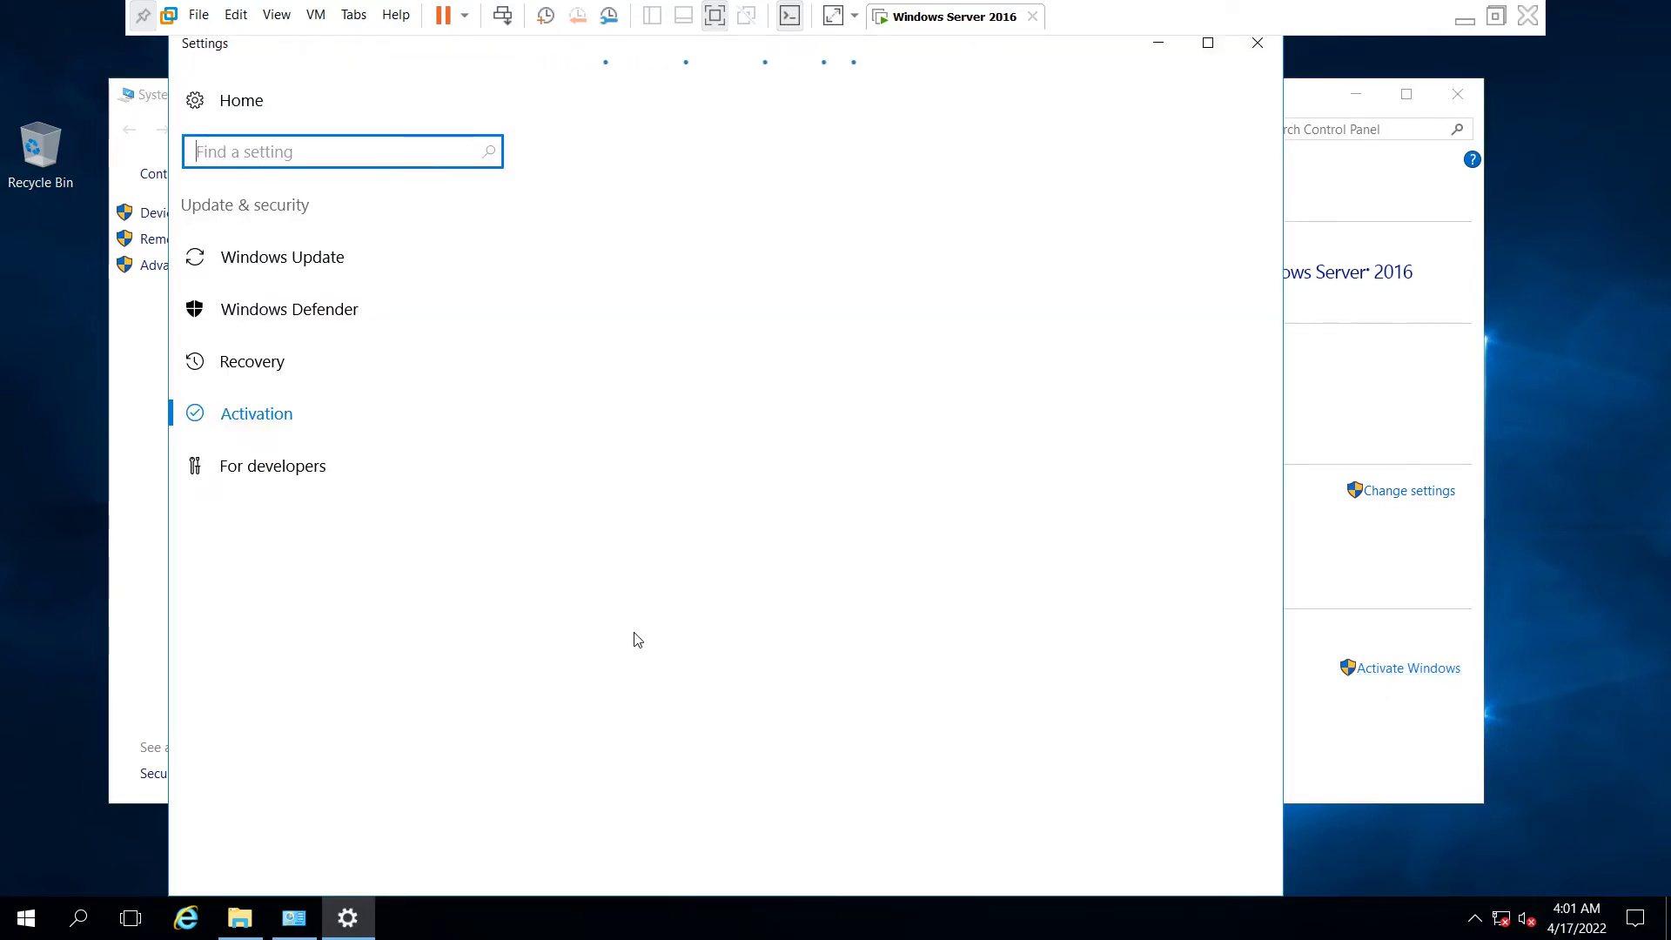
left_click(248, 420)
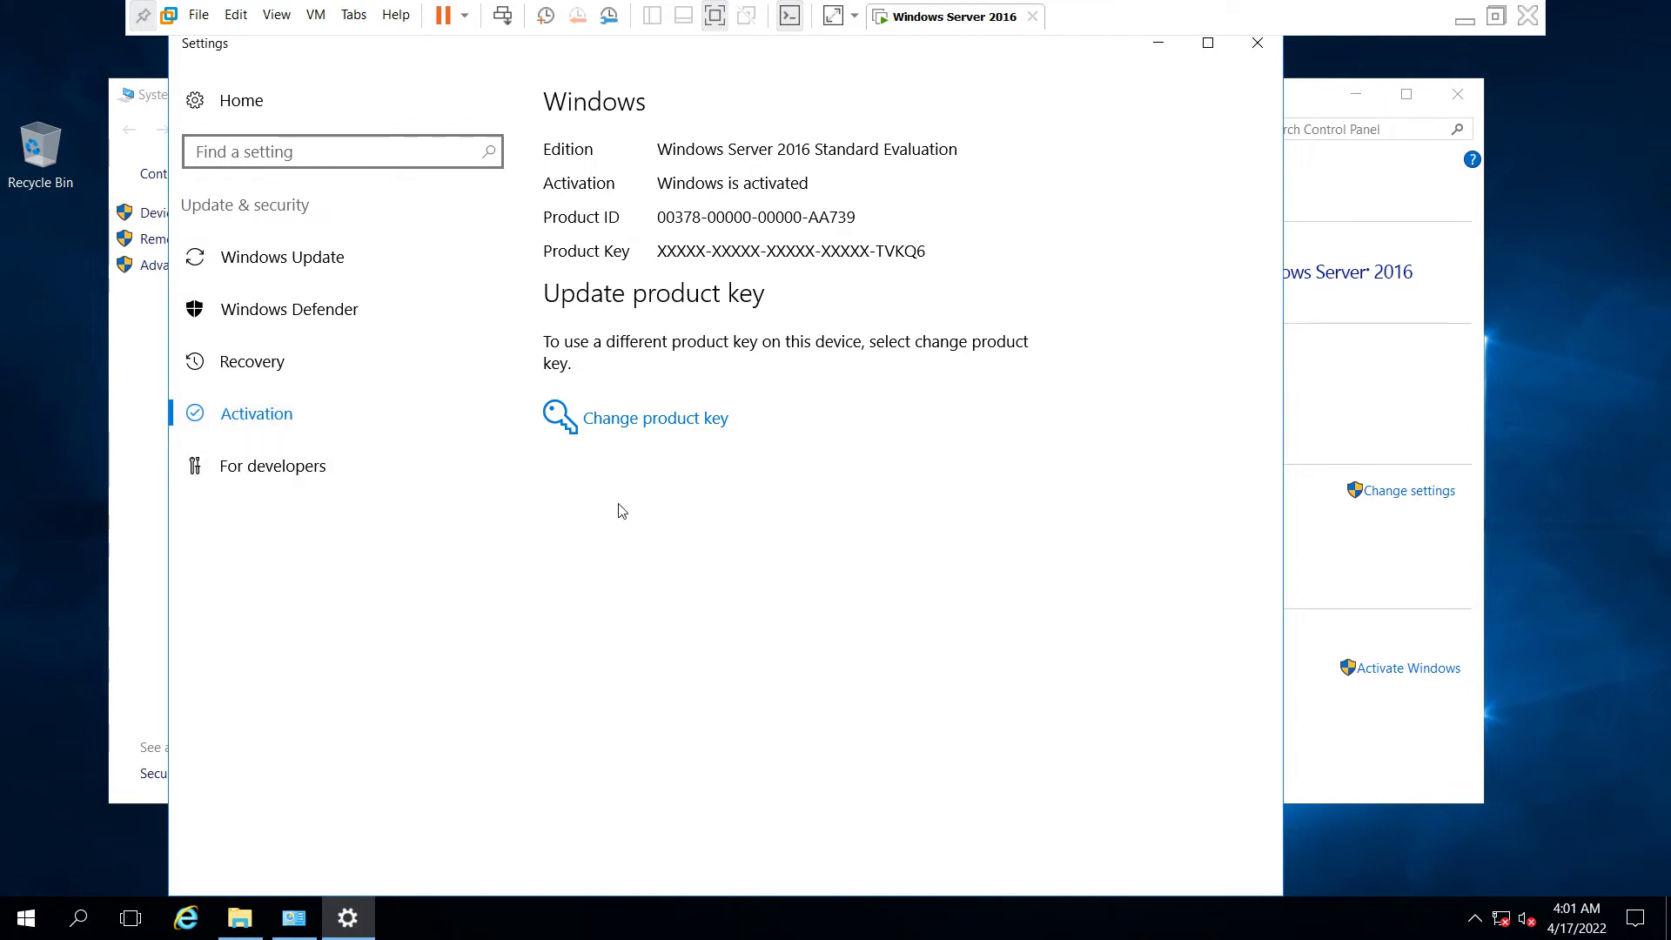
left_click(629, 420)
left_click(548, 567)
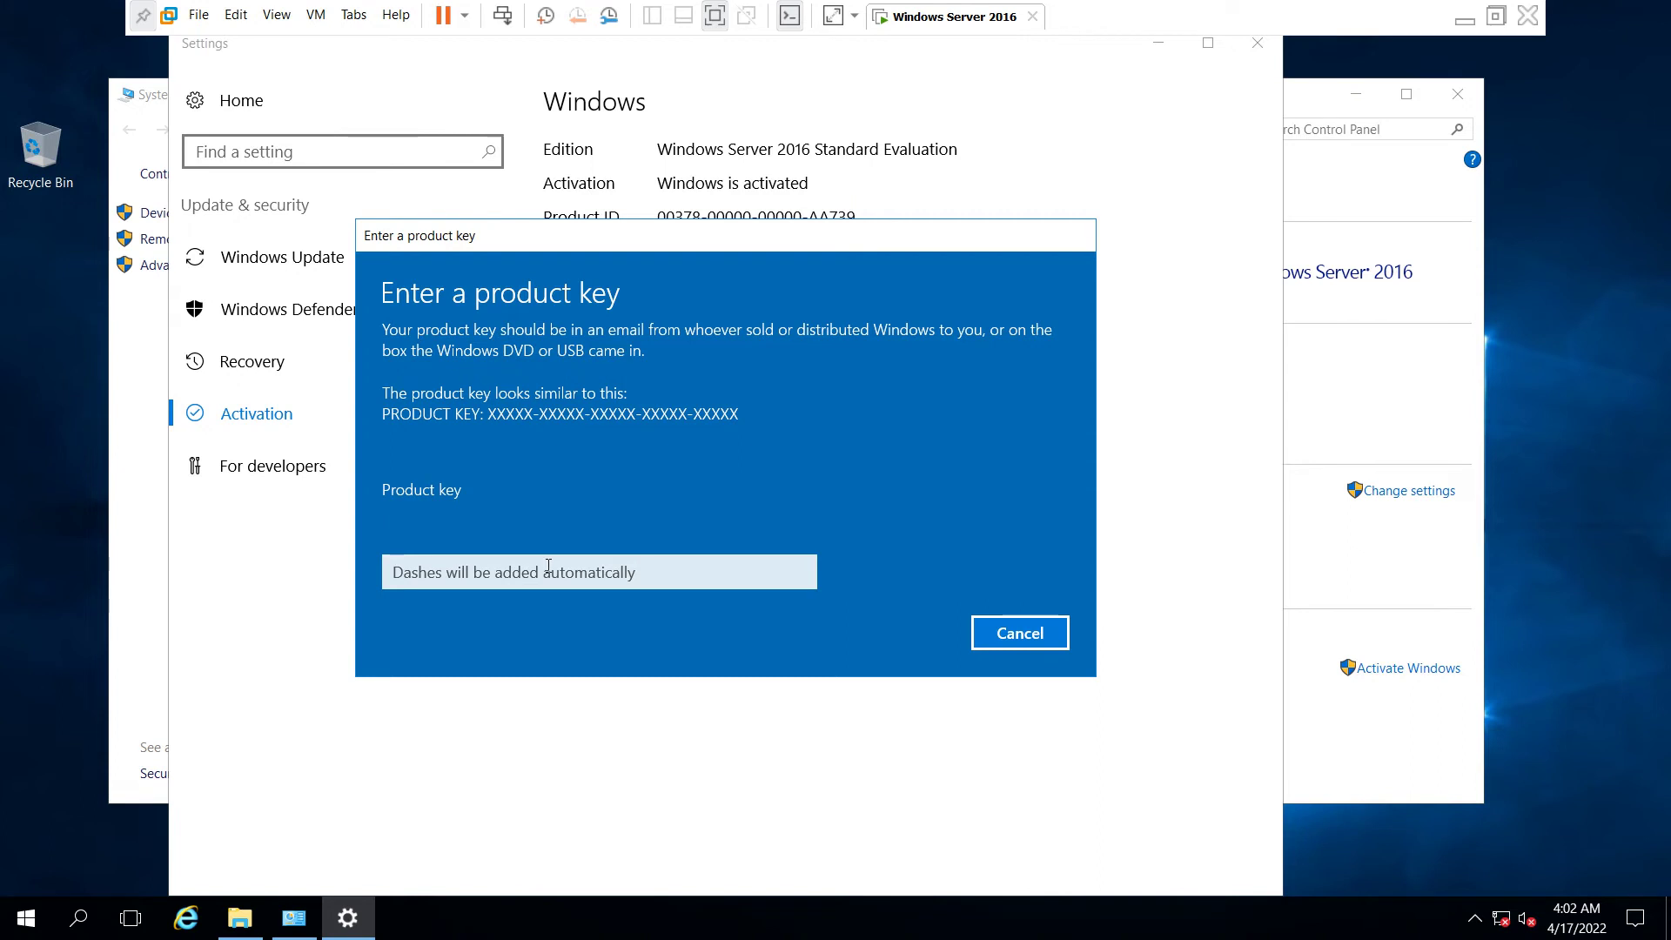
left_click(1020, 631)
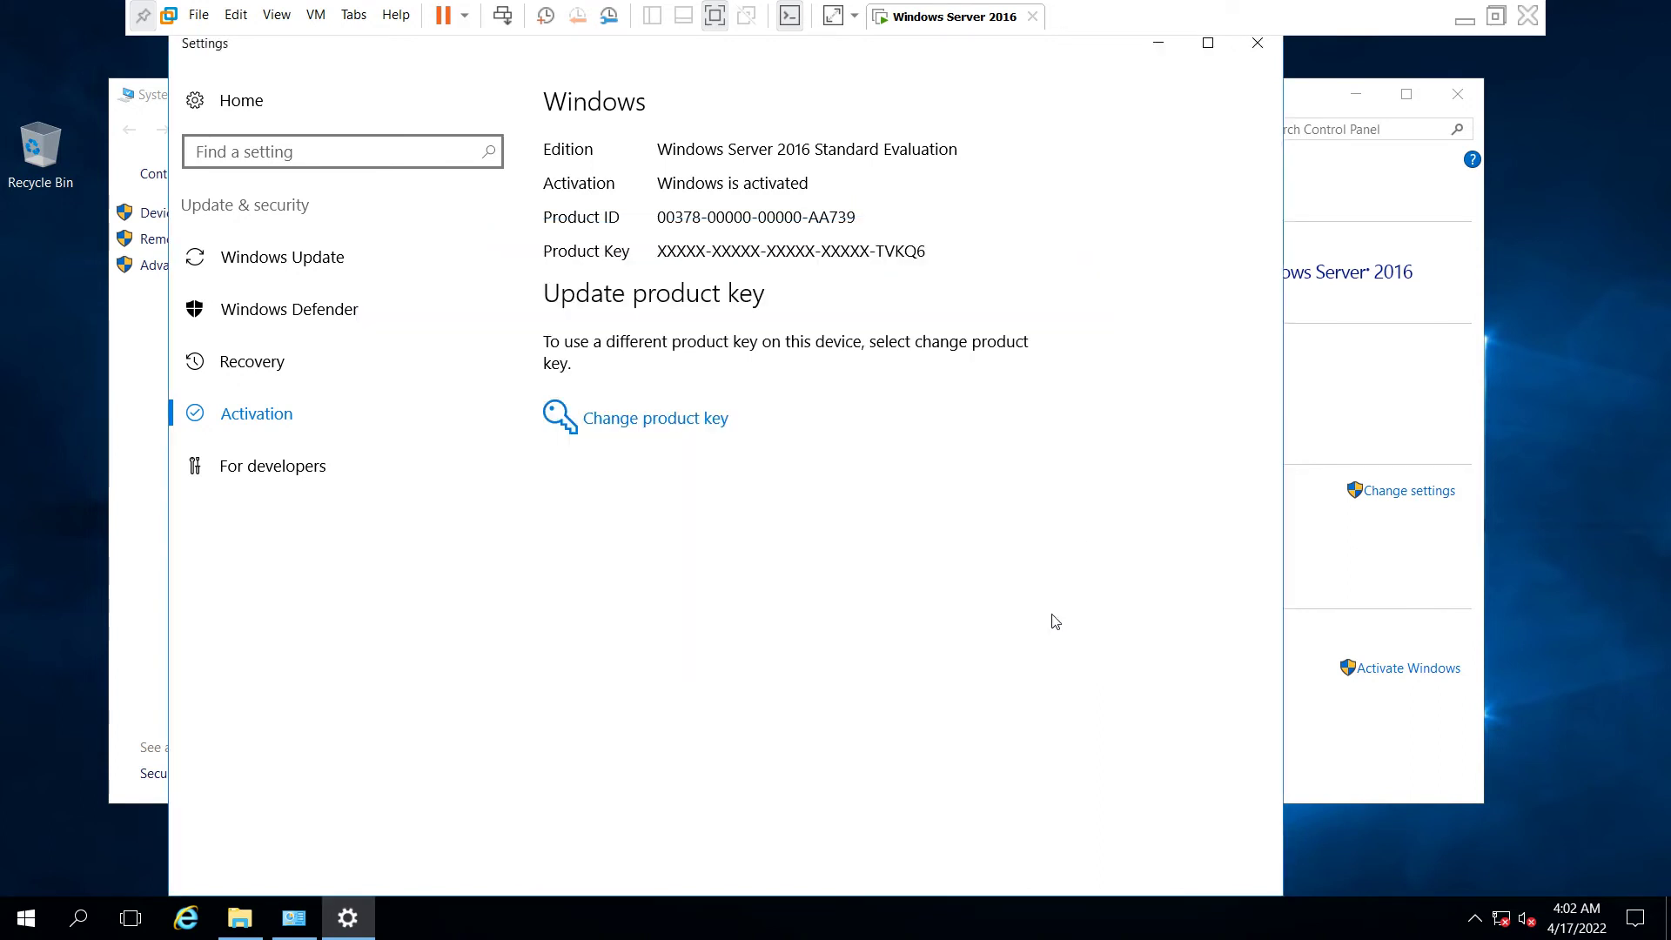
Close the Settings, System and File Explorer windows.
left_click(1258, 44)
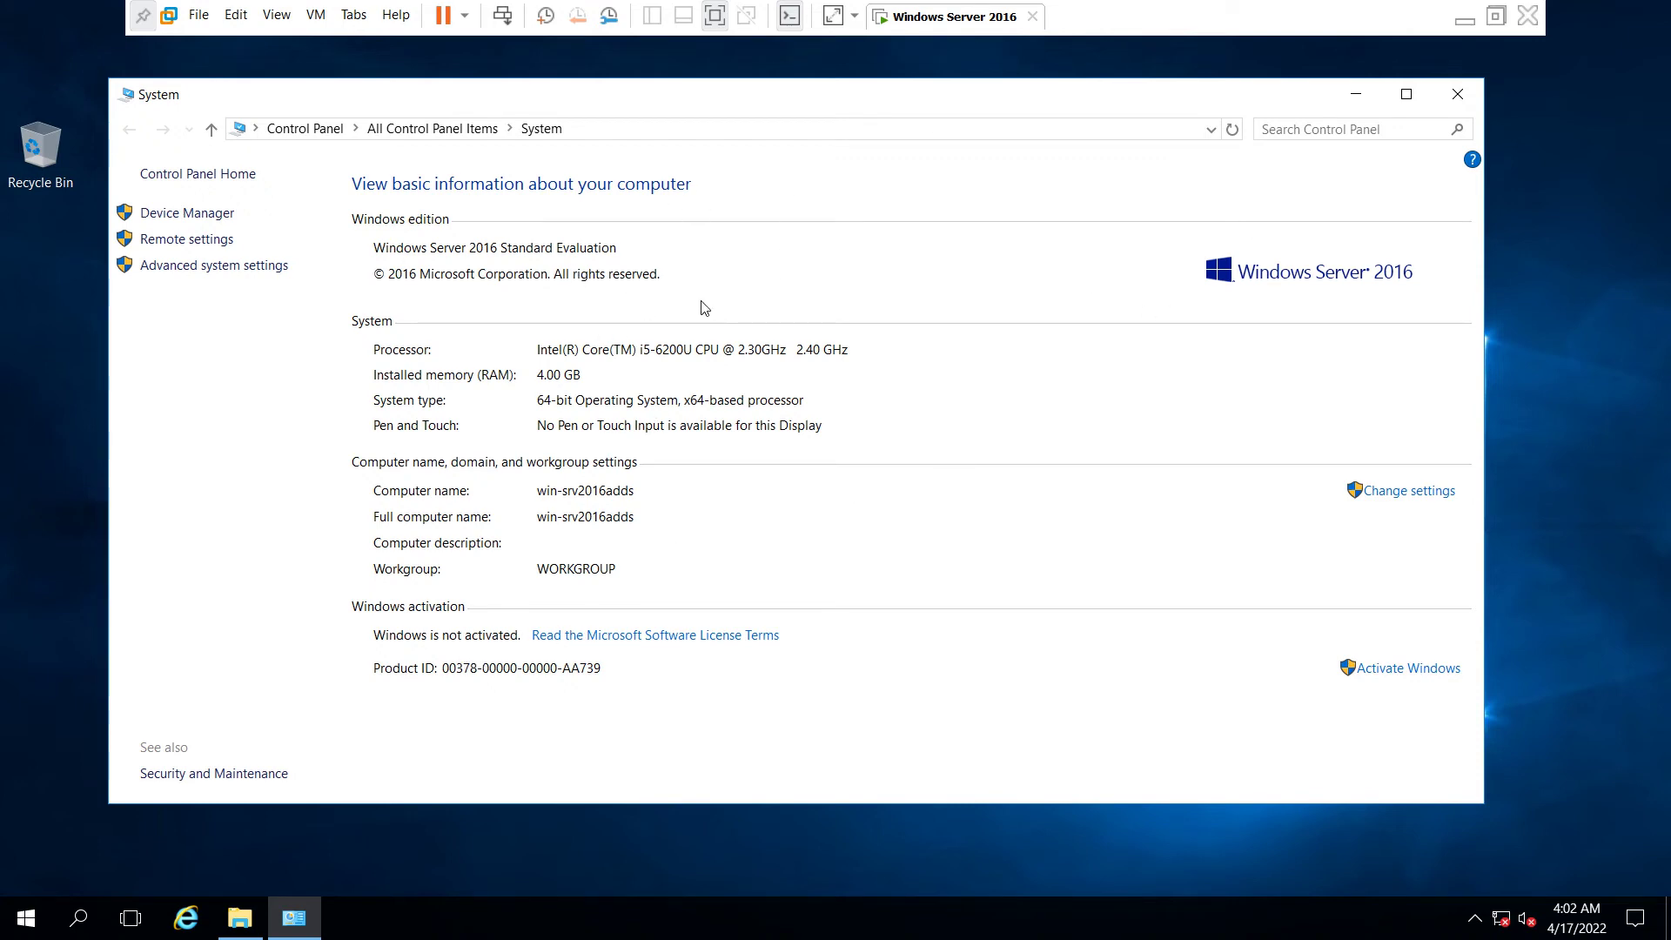
left_click(1458, 93)
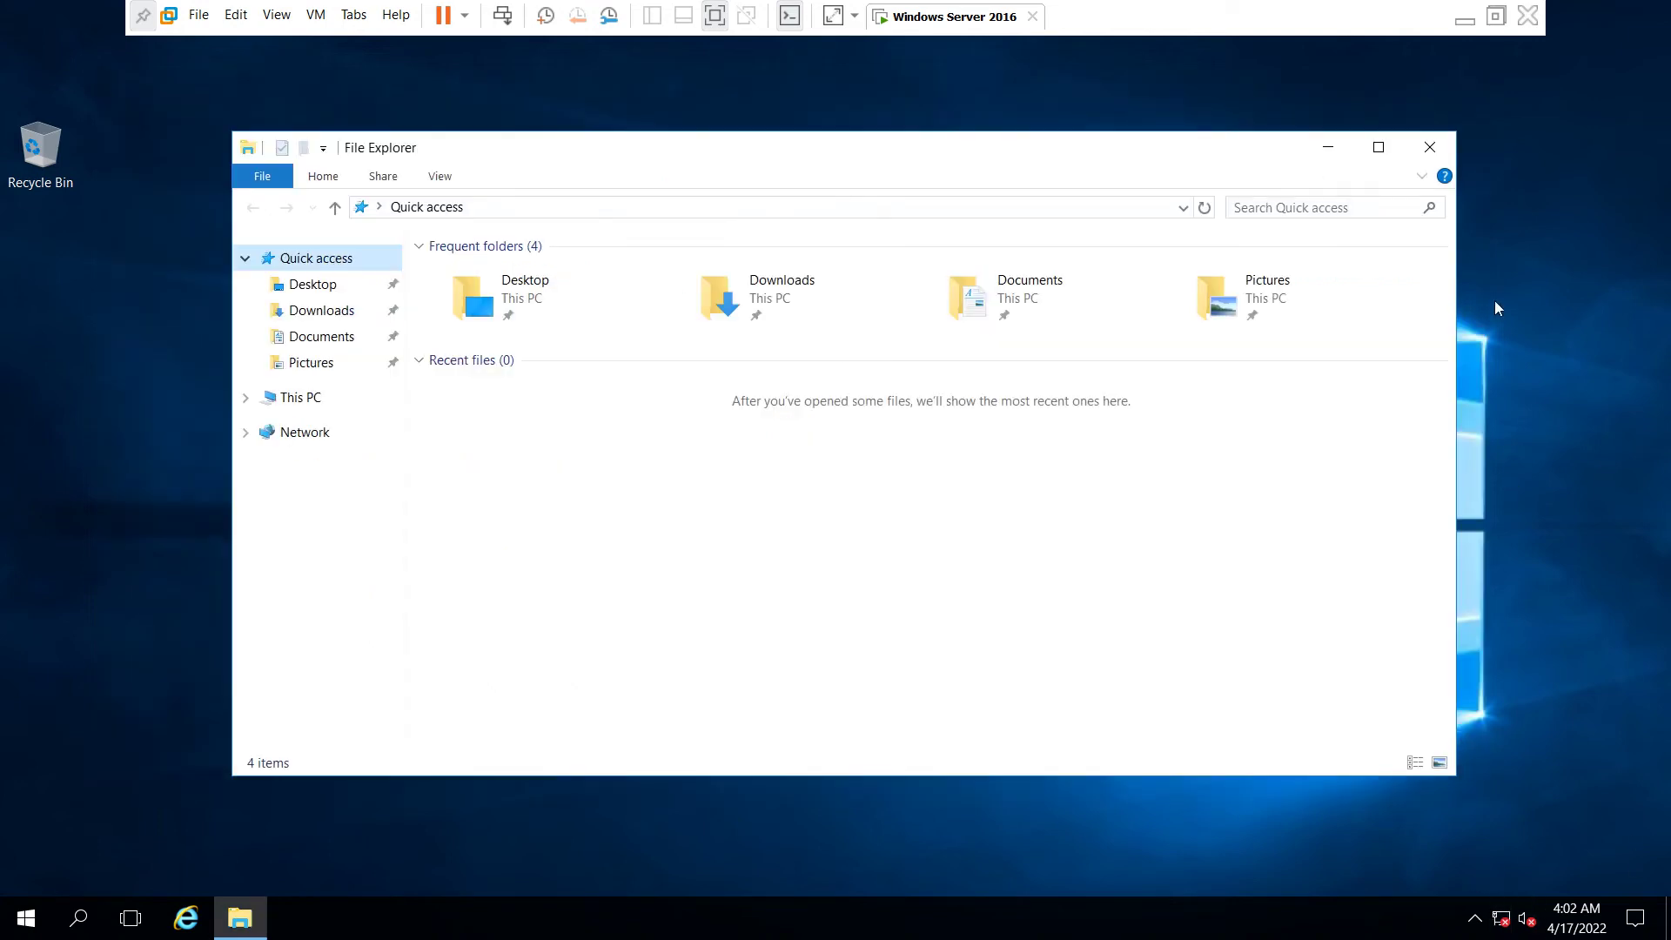
left_click(1429, 147)
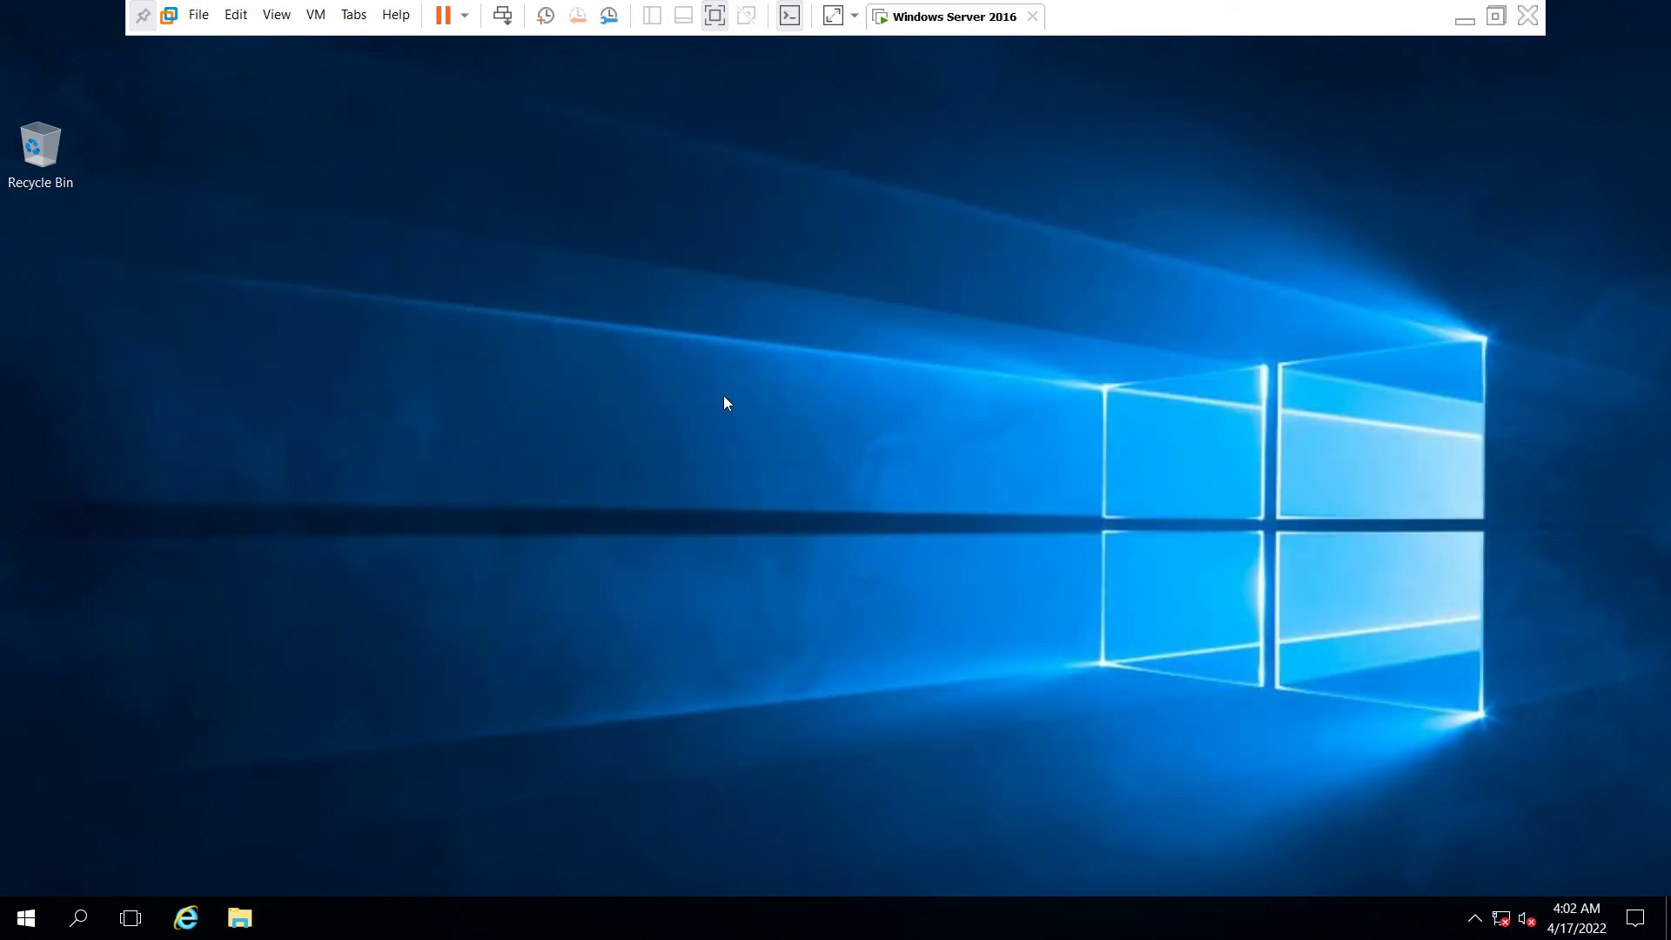
Run ncpa.cpl, enable Ethernet0, allow network discovery, and close Network Connections.
key("super+r")
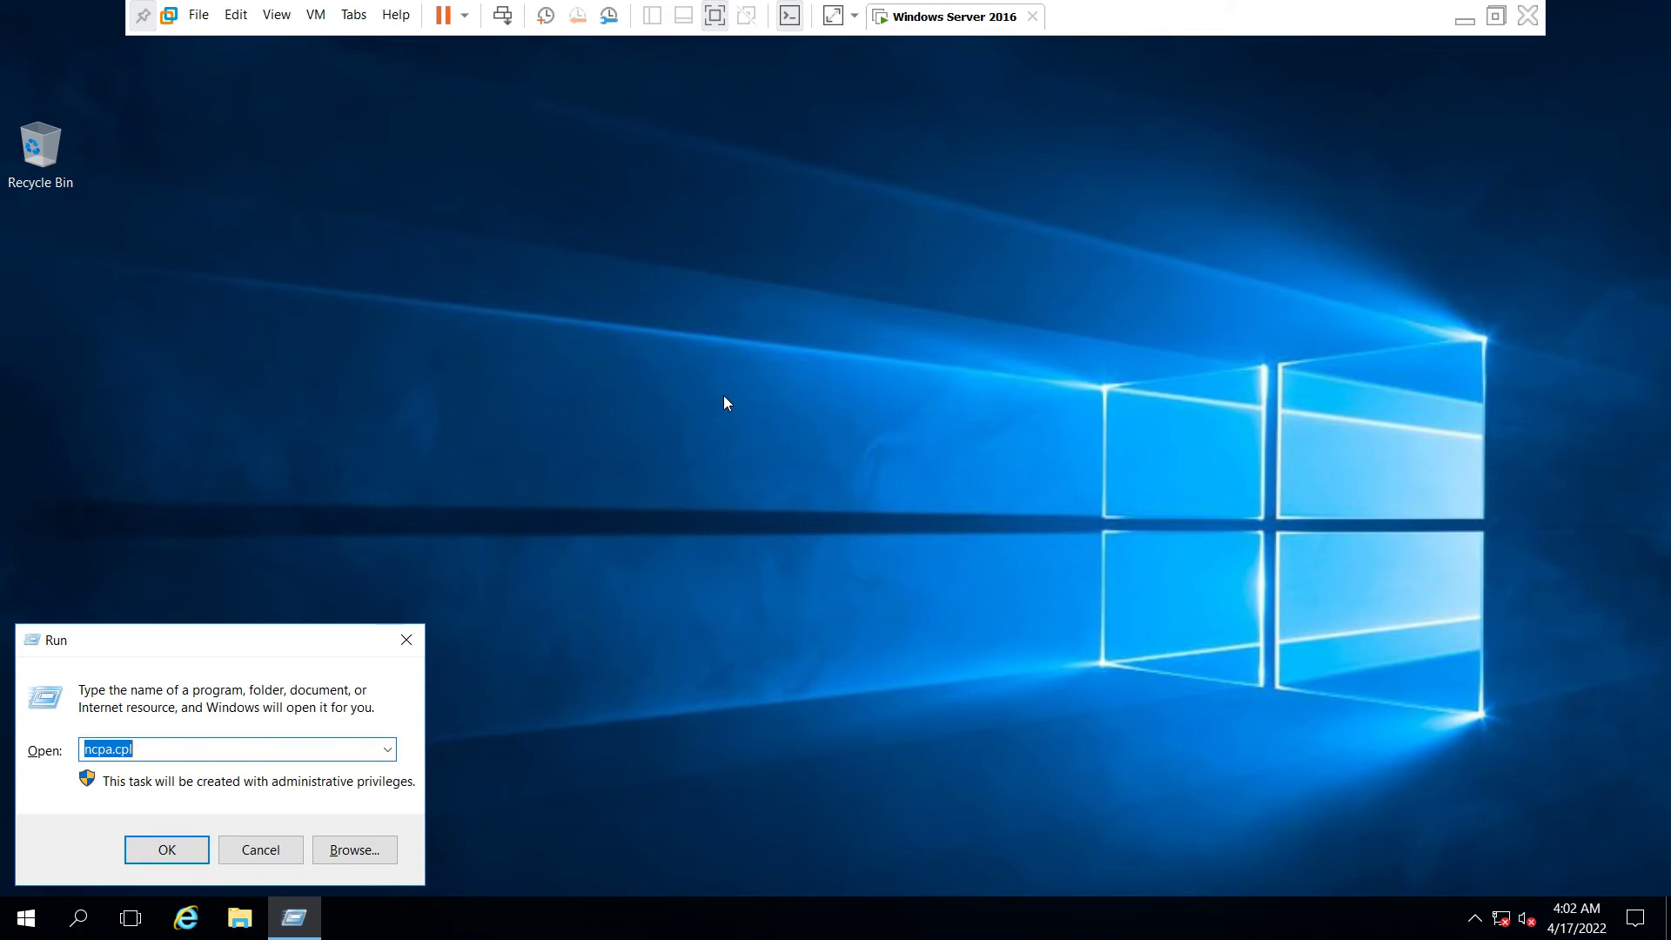
type("ncpa.cpl")
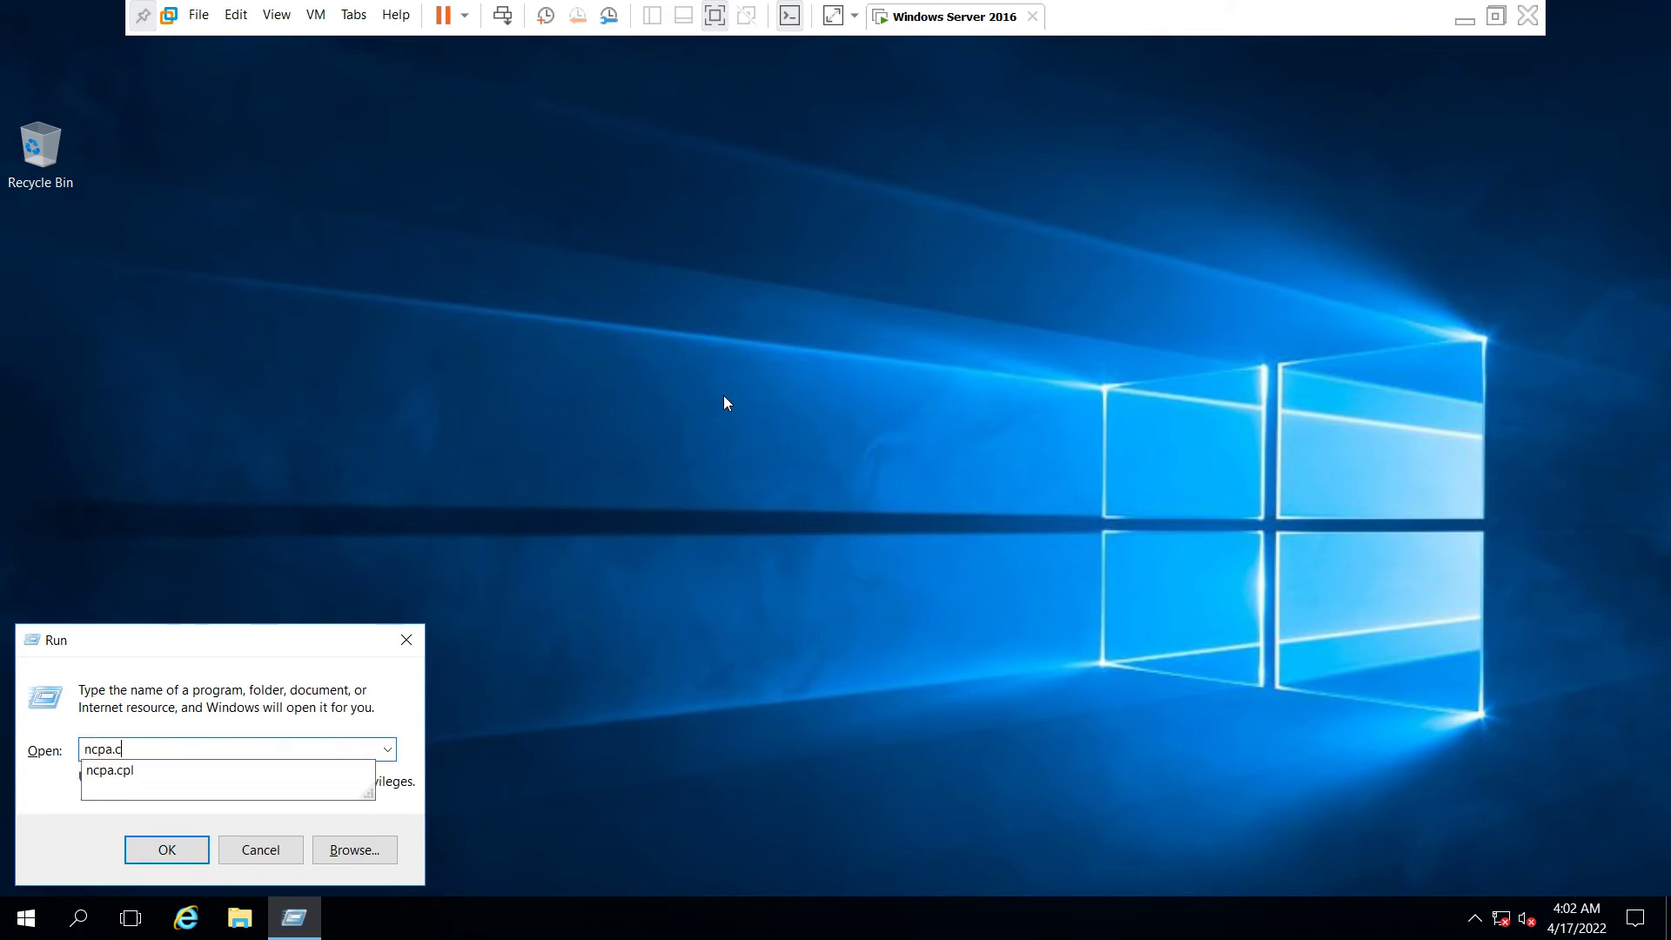
key("Return")
left_click(204, 212)
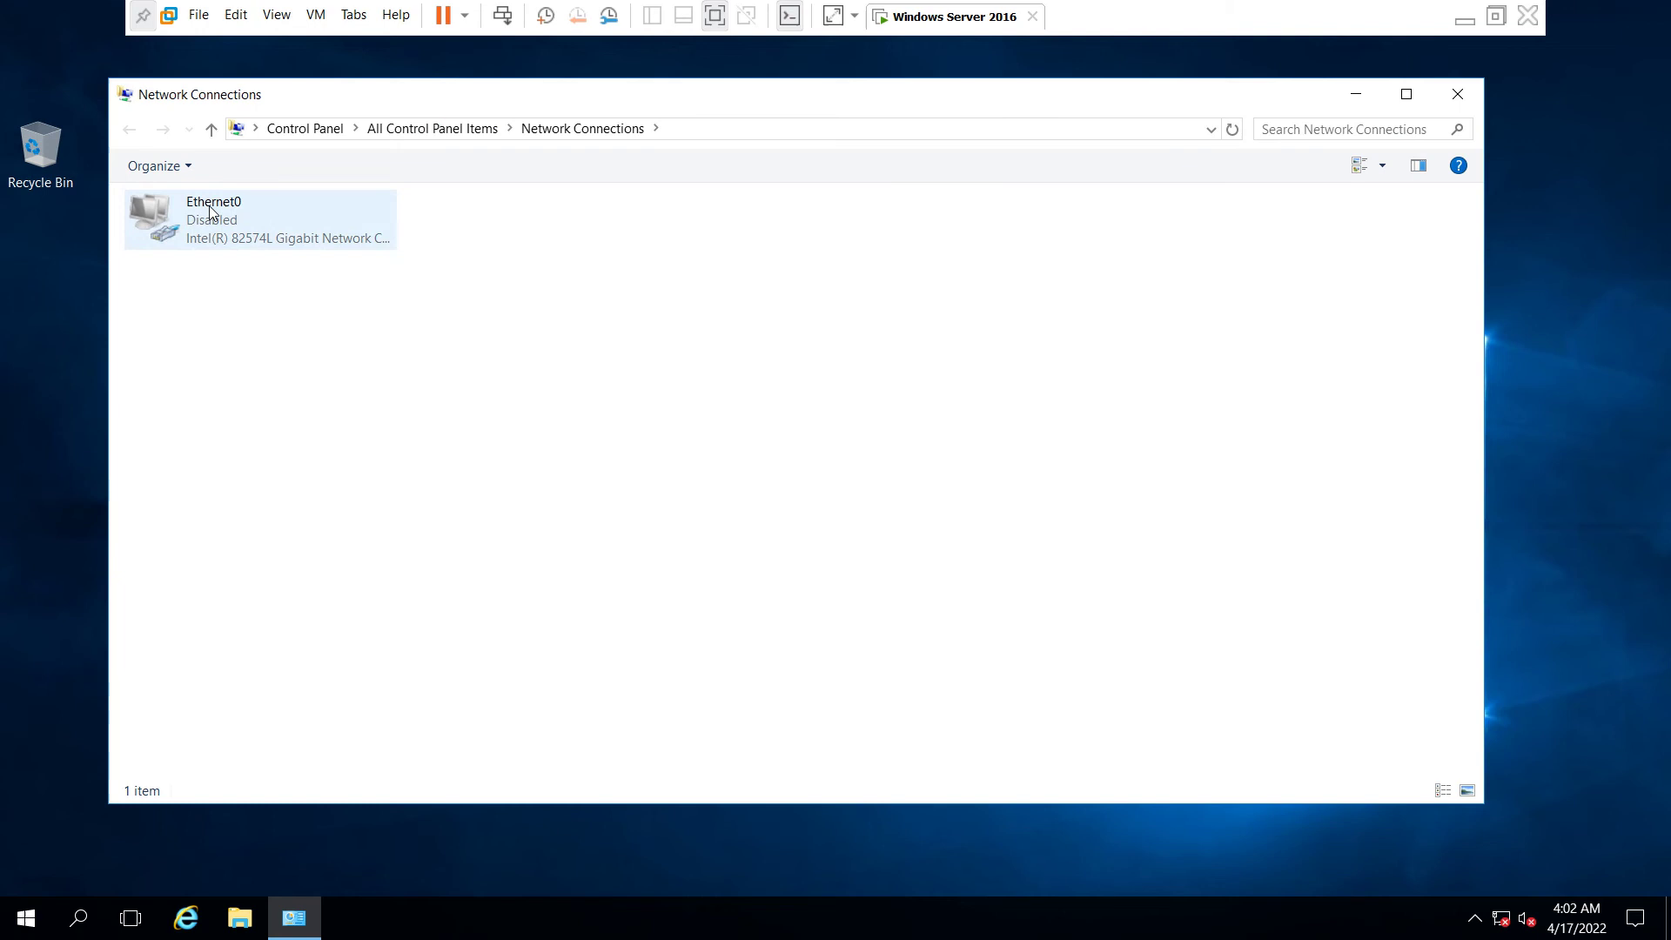
right_click(203, 209)
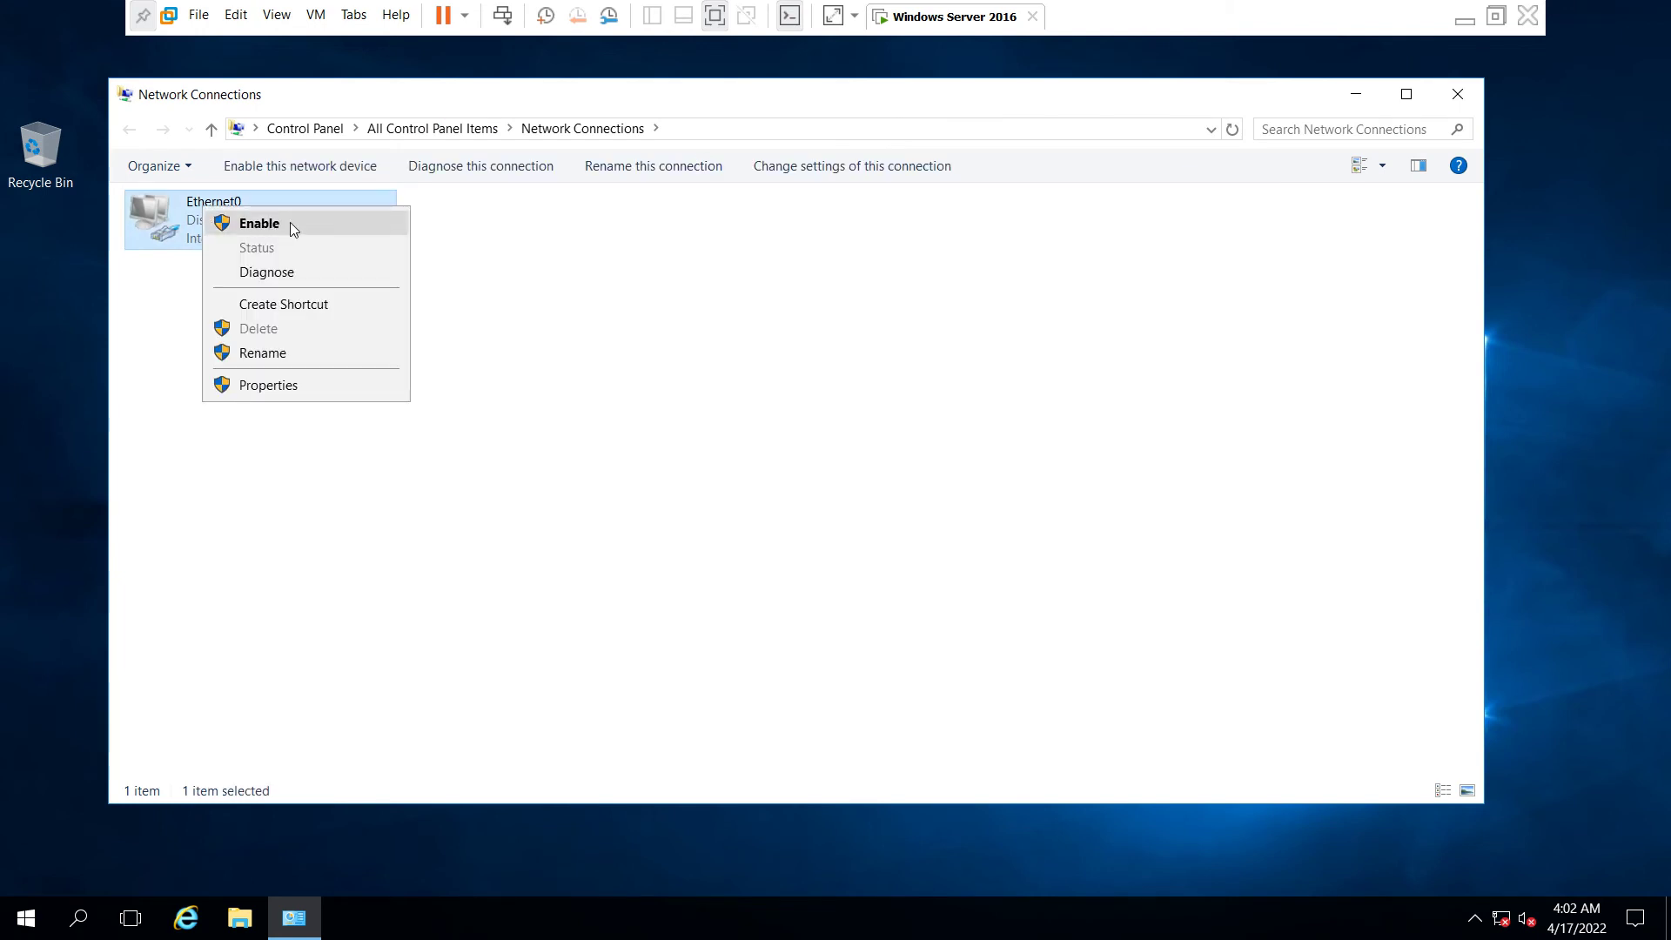
left_click(274, 226)
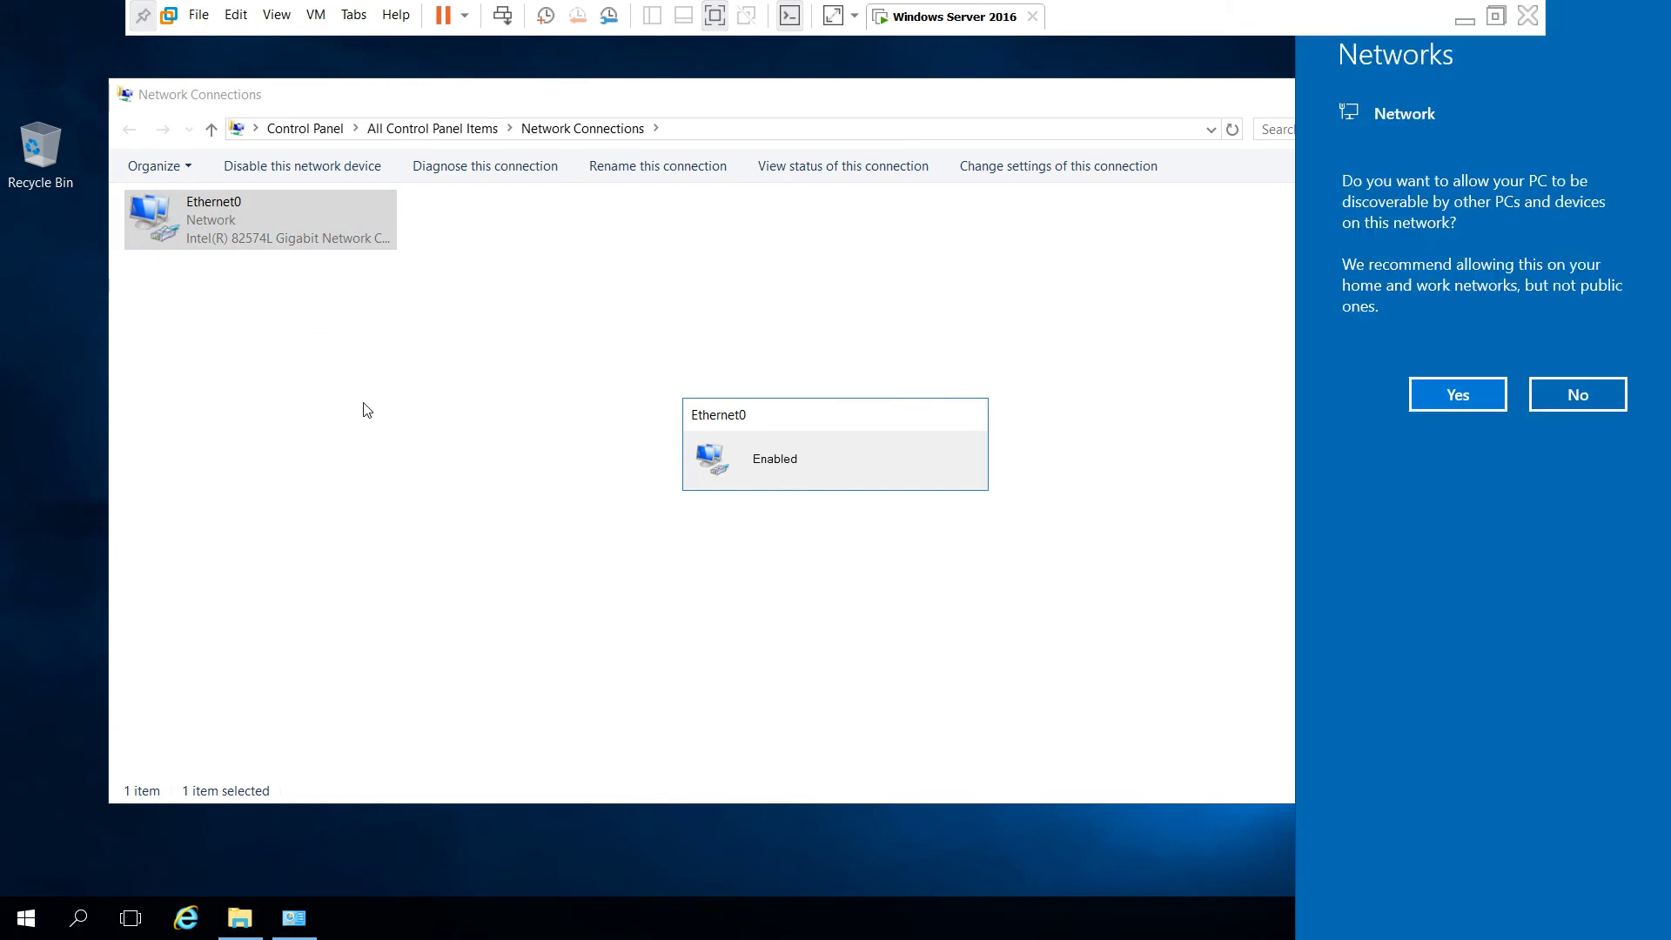
left_click(1451, 398)
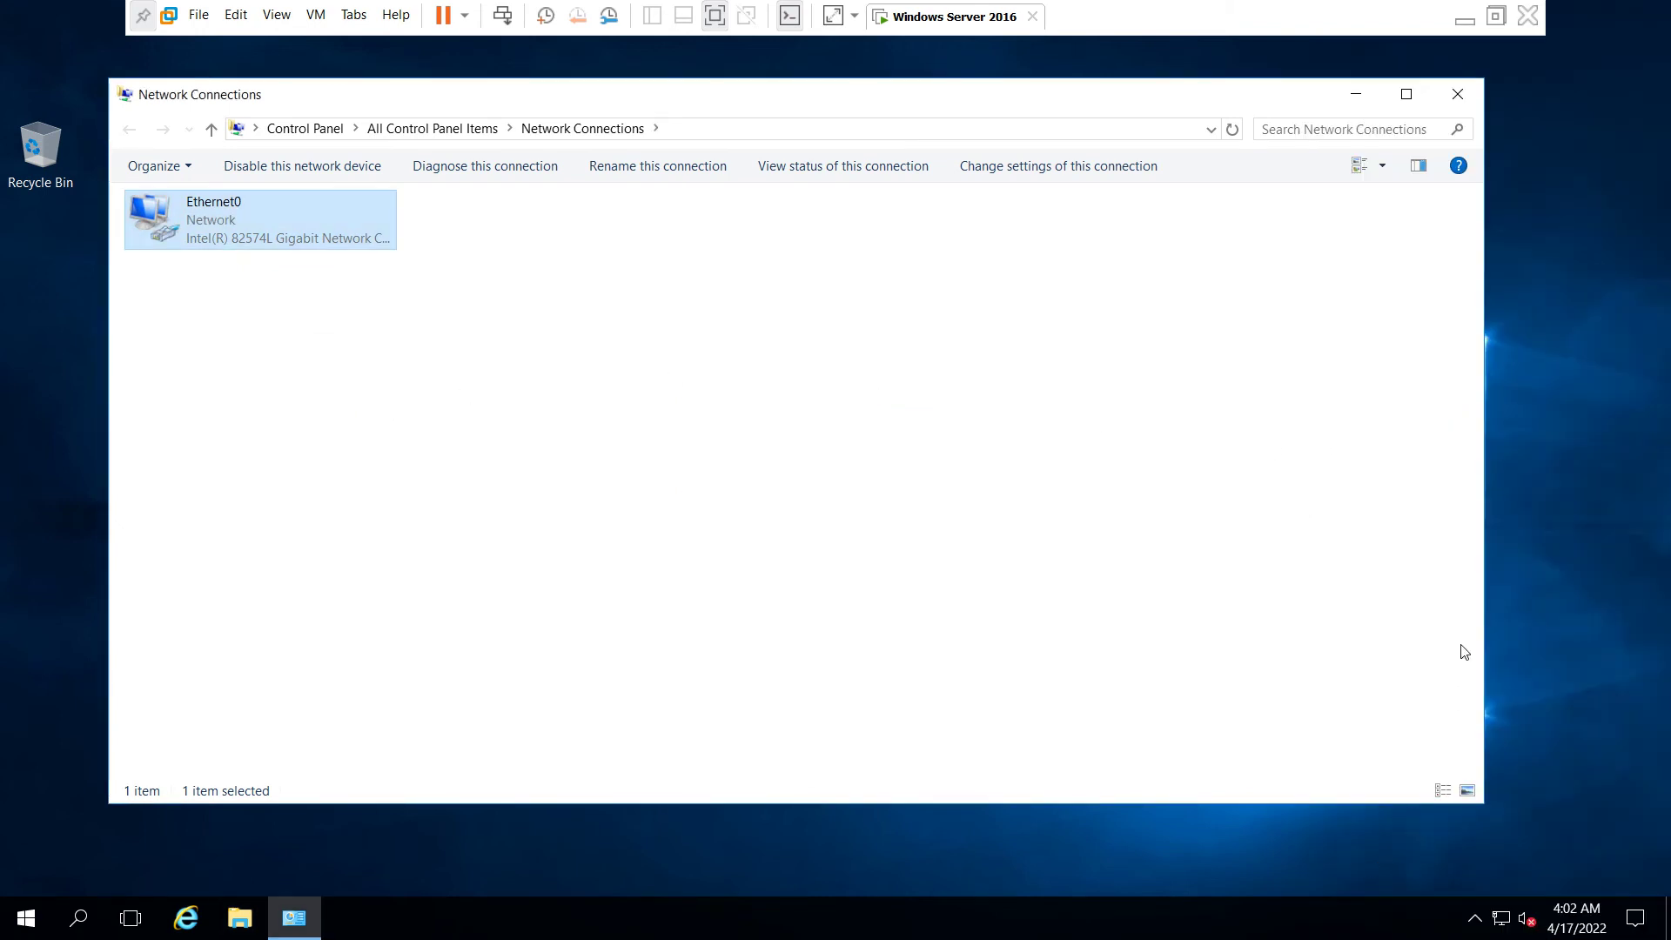
left_click(1456, 95)
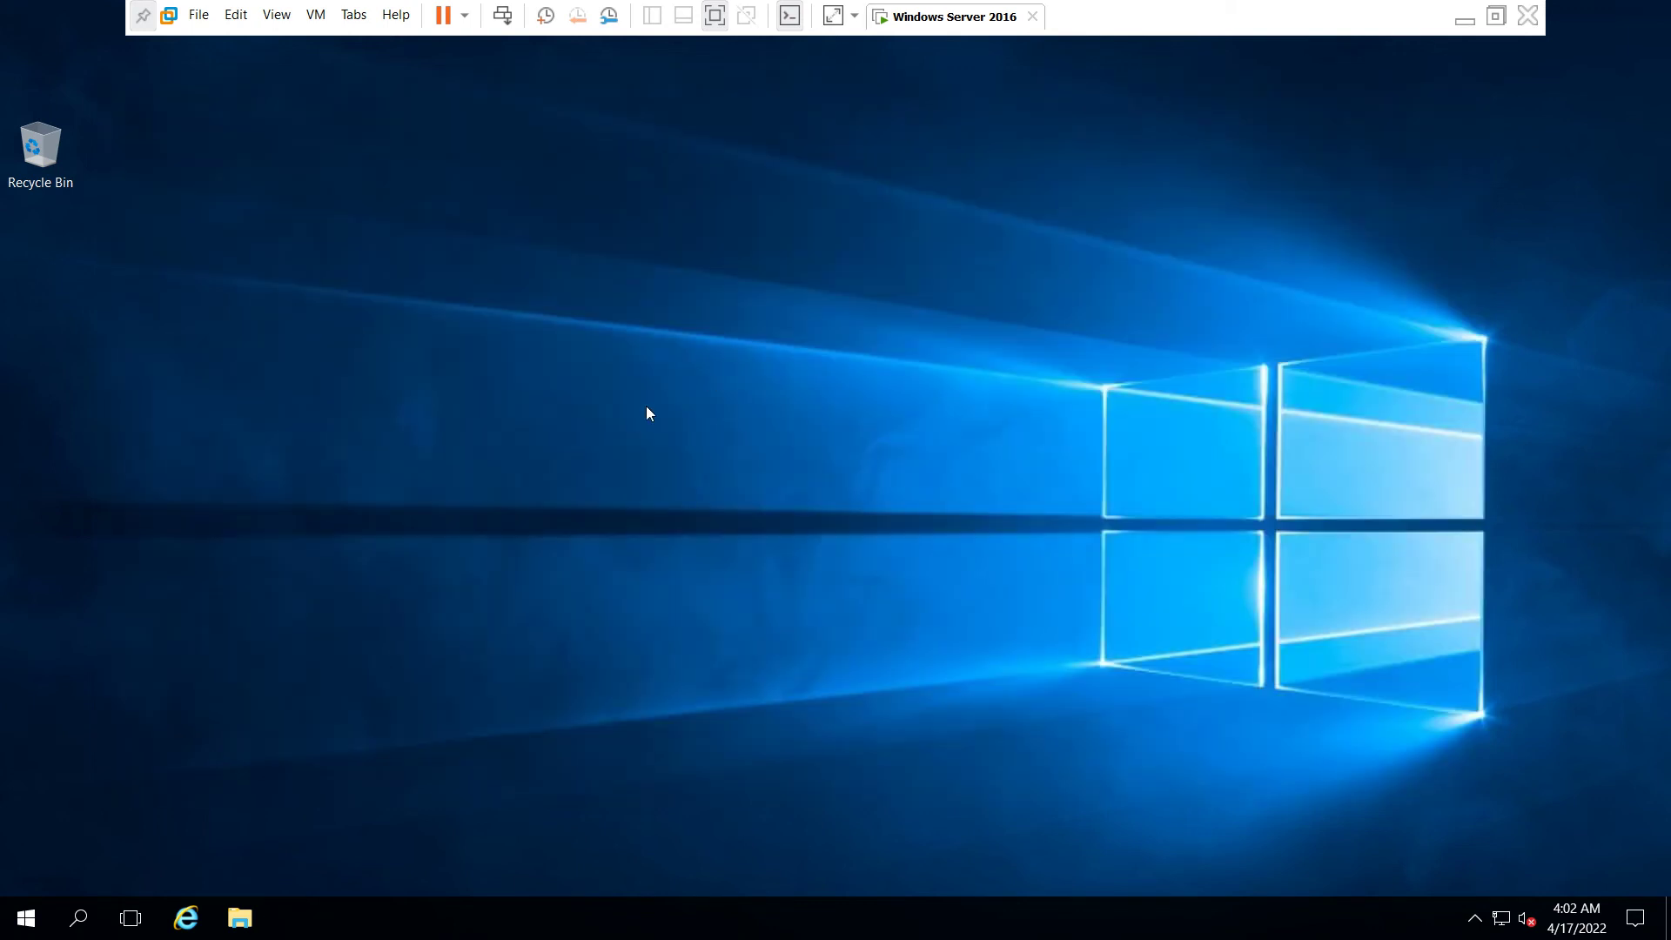
Go from This PC Properties to Settings' Activation page, which shows Windows is activated.
key("super+e")
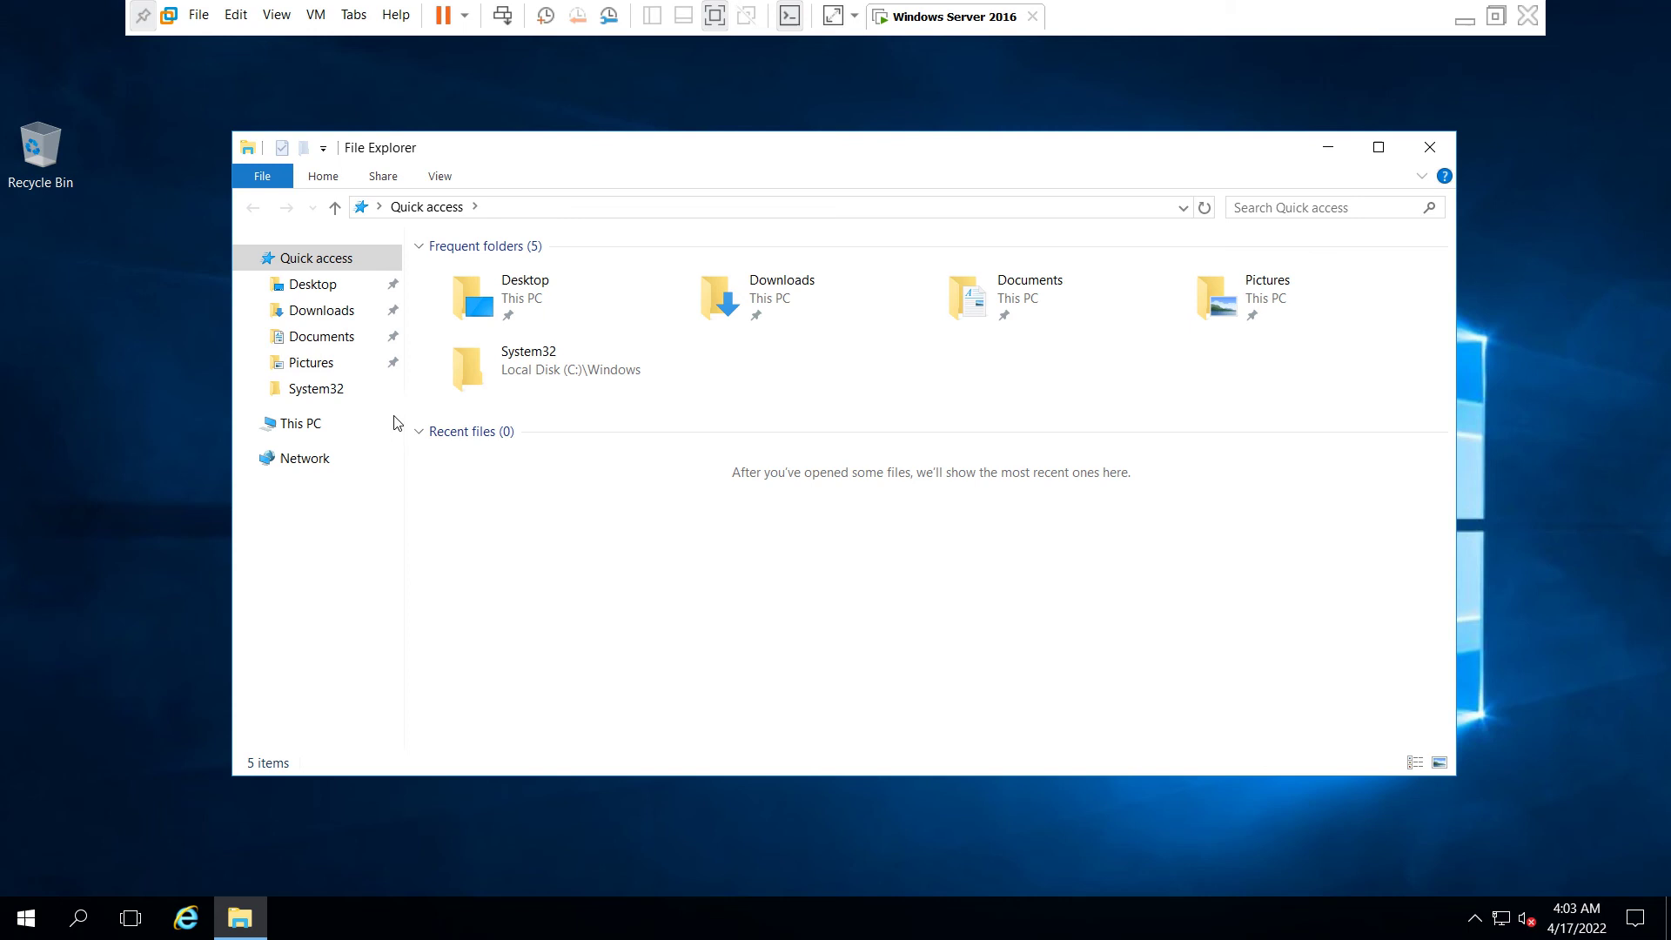
right_click(309, 429)
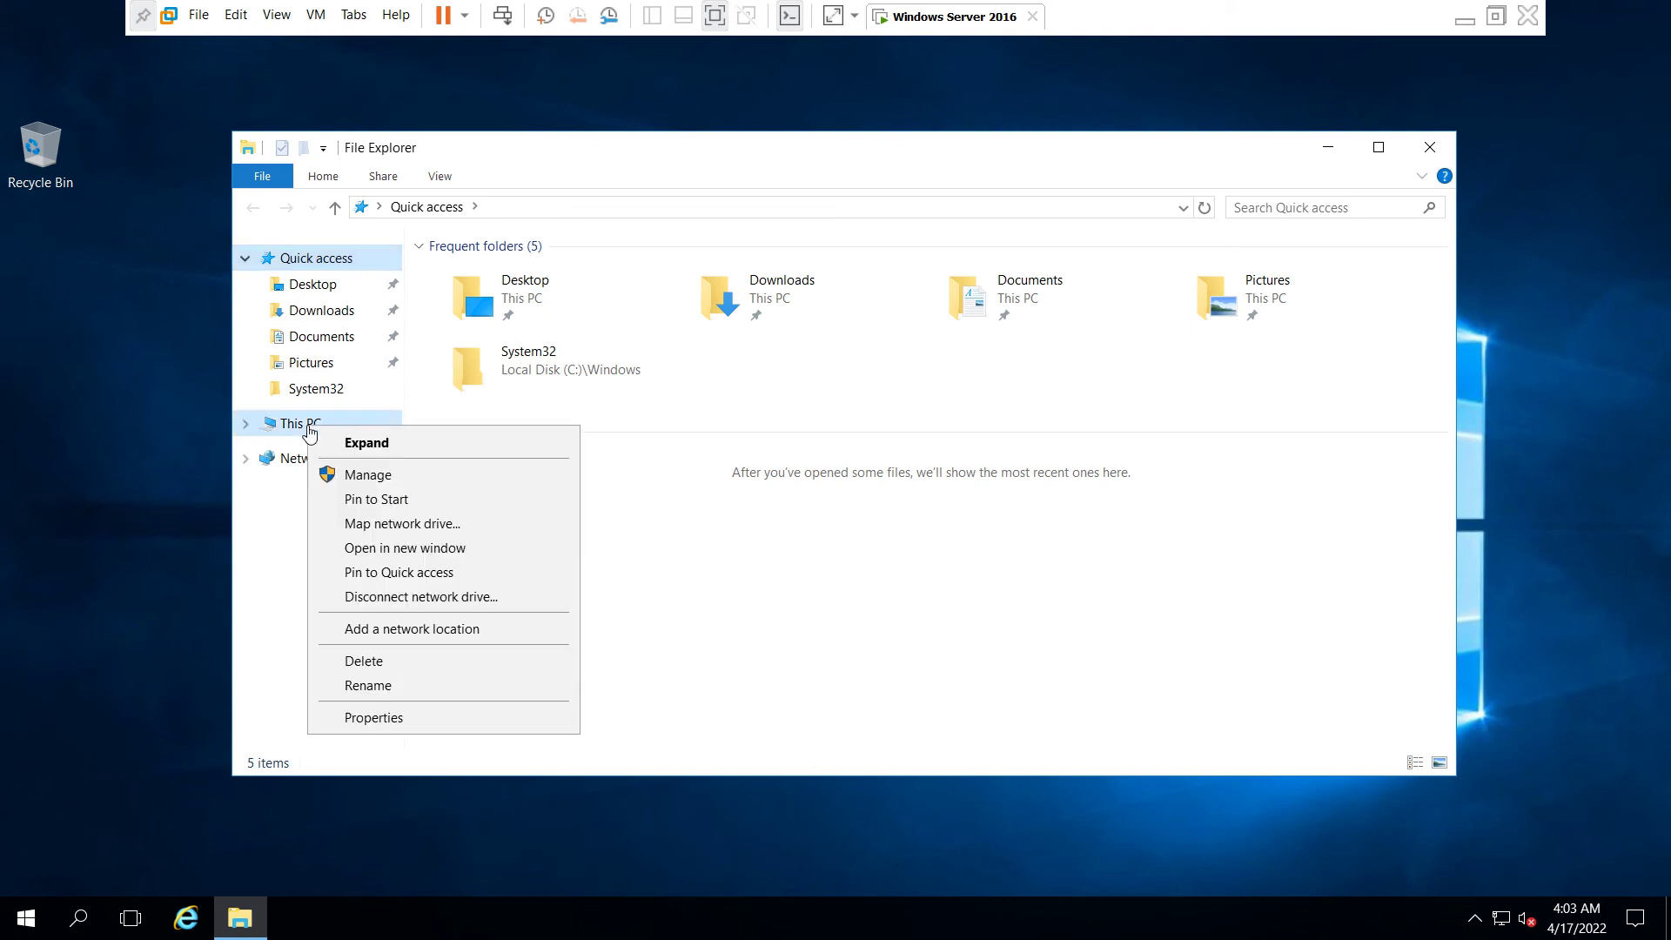
left_click(375, 719)
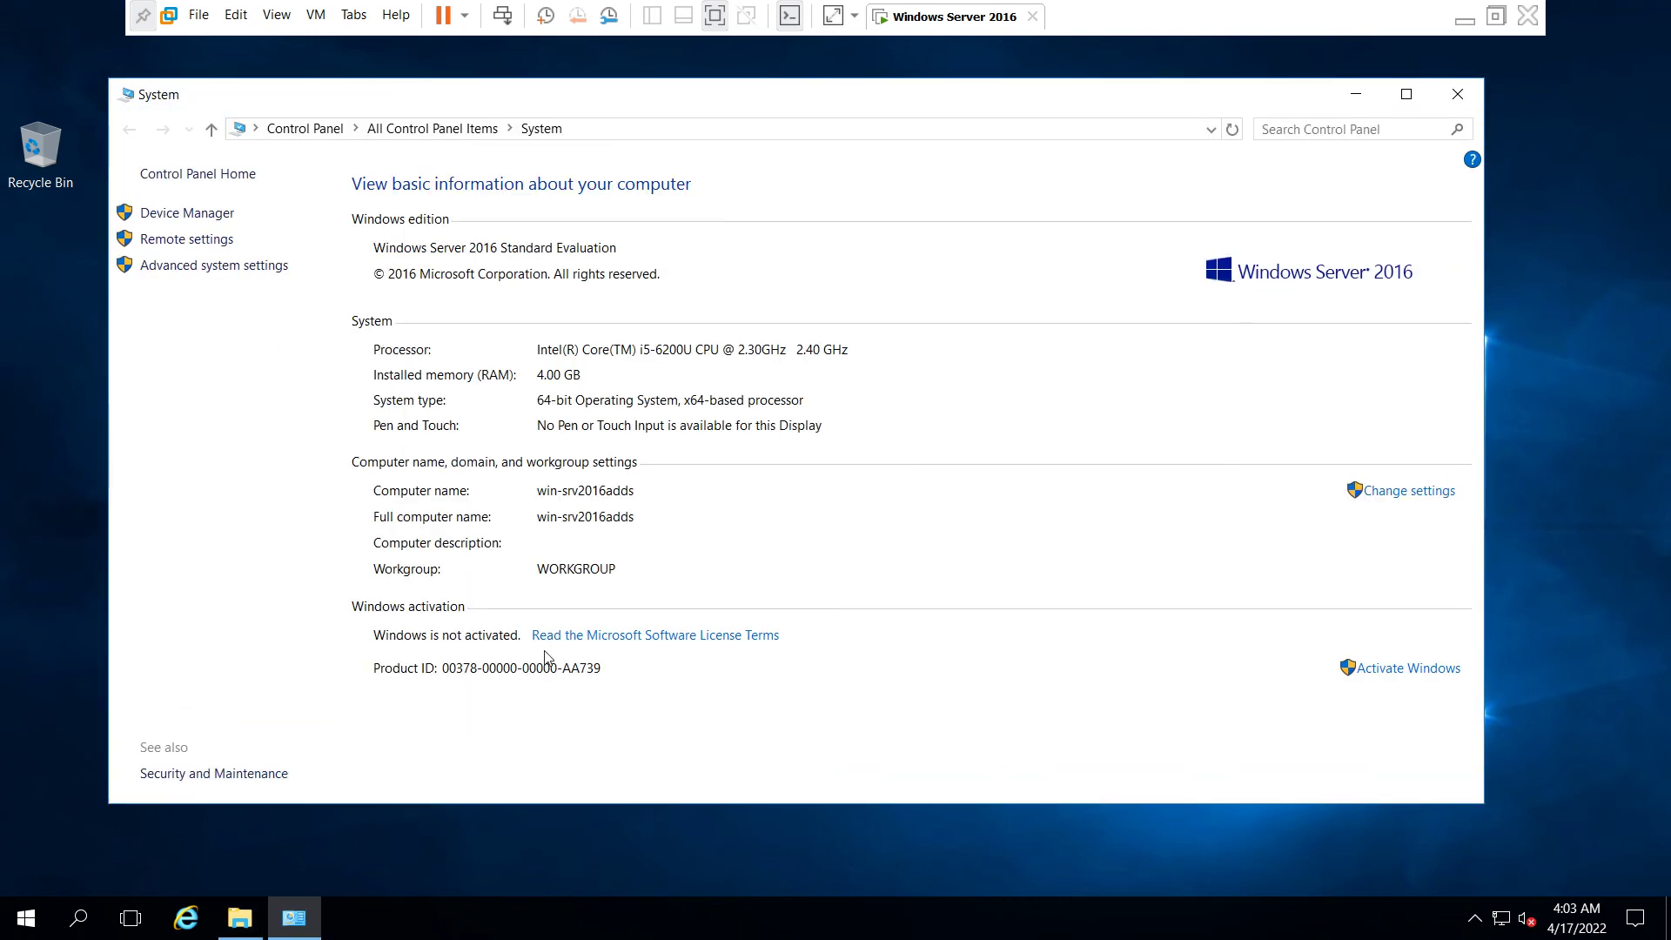
left_click(1412, 669)
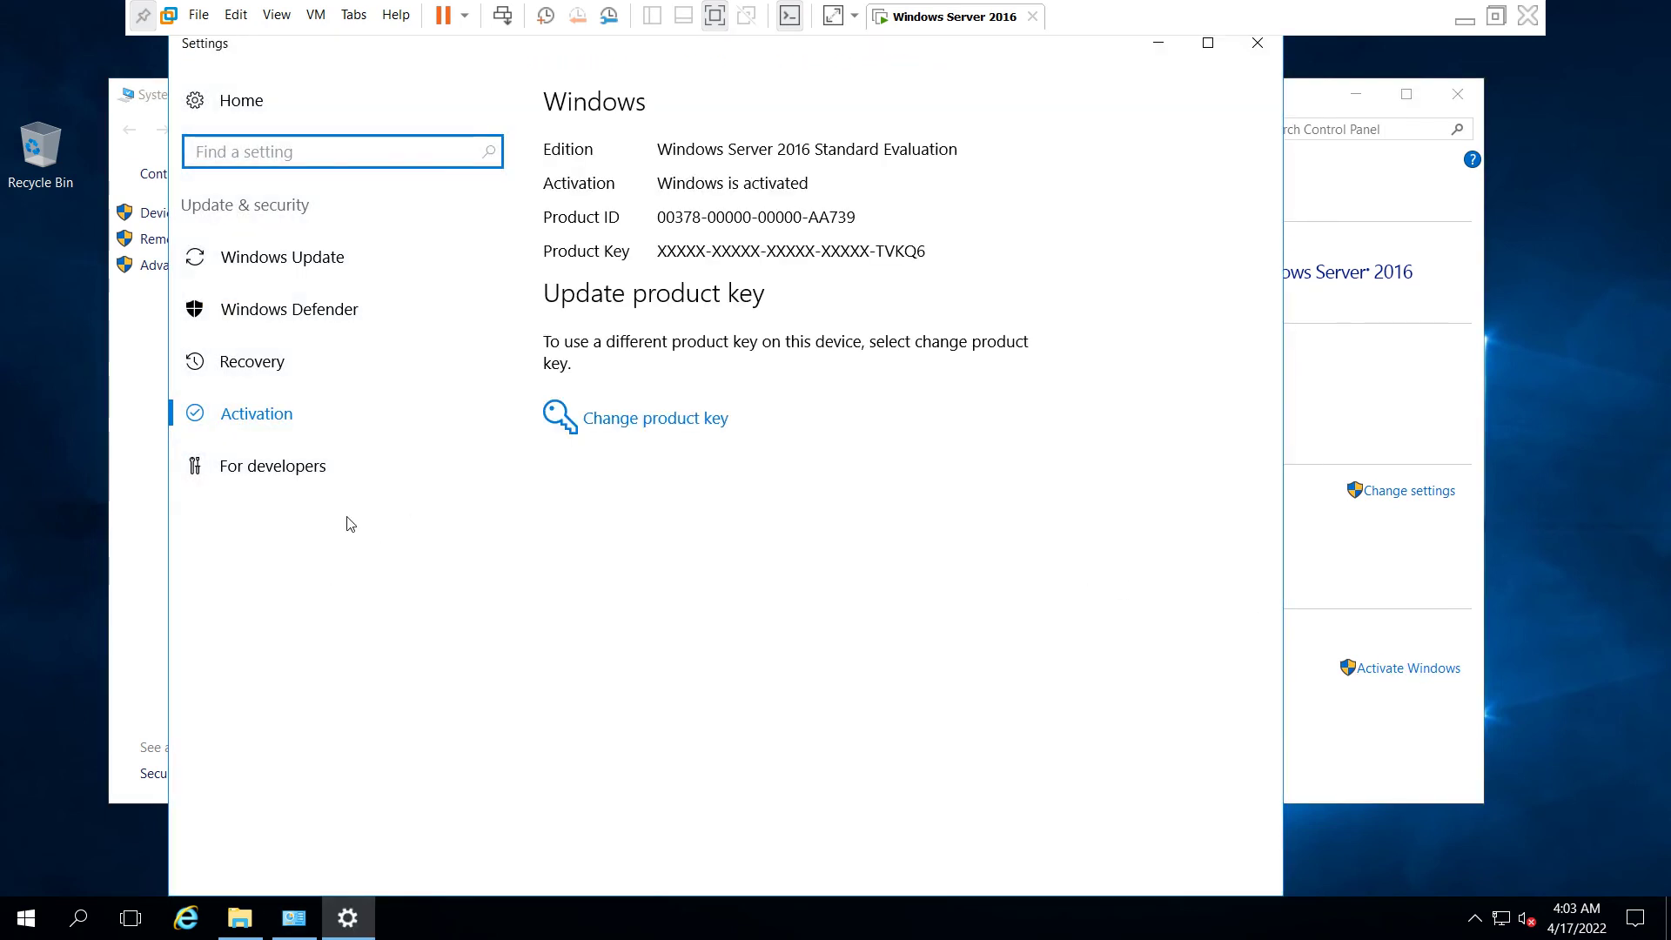
left_click(258, 426)
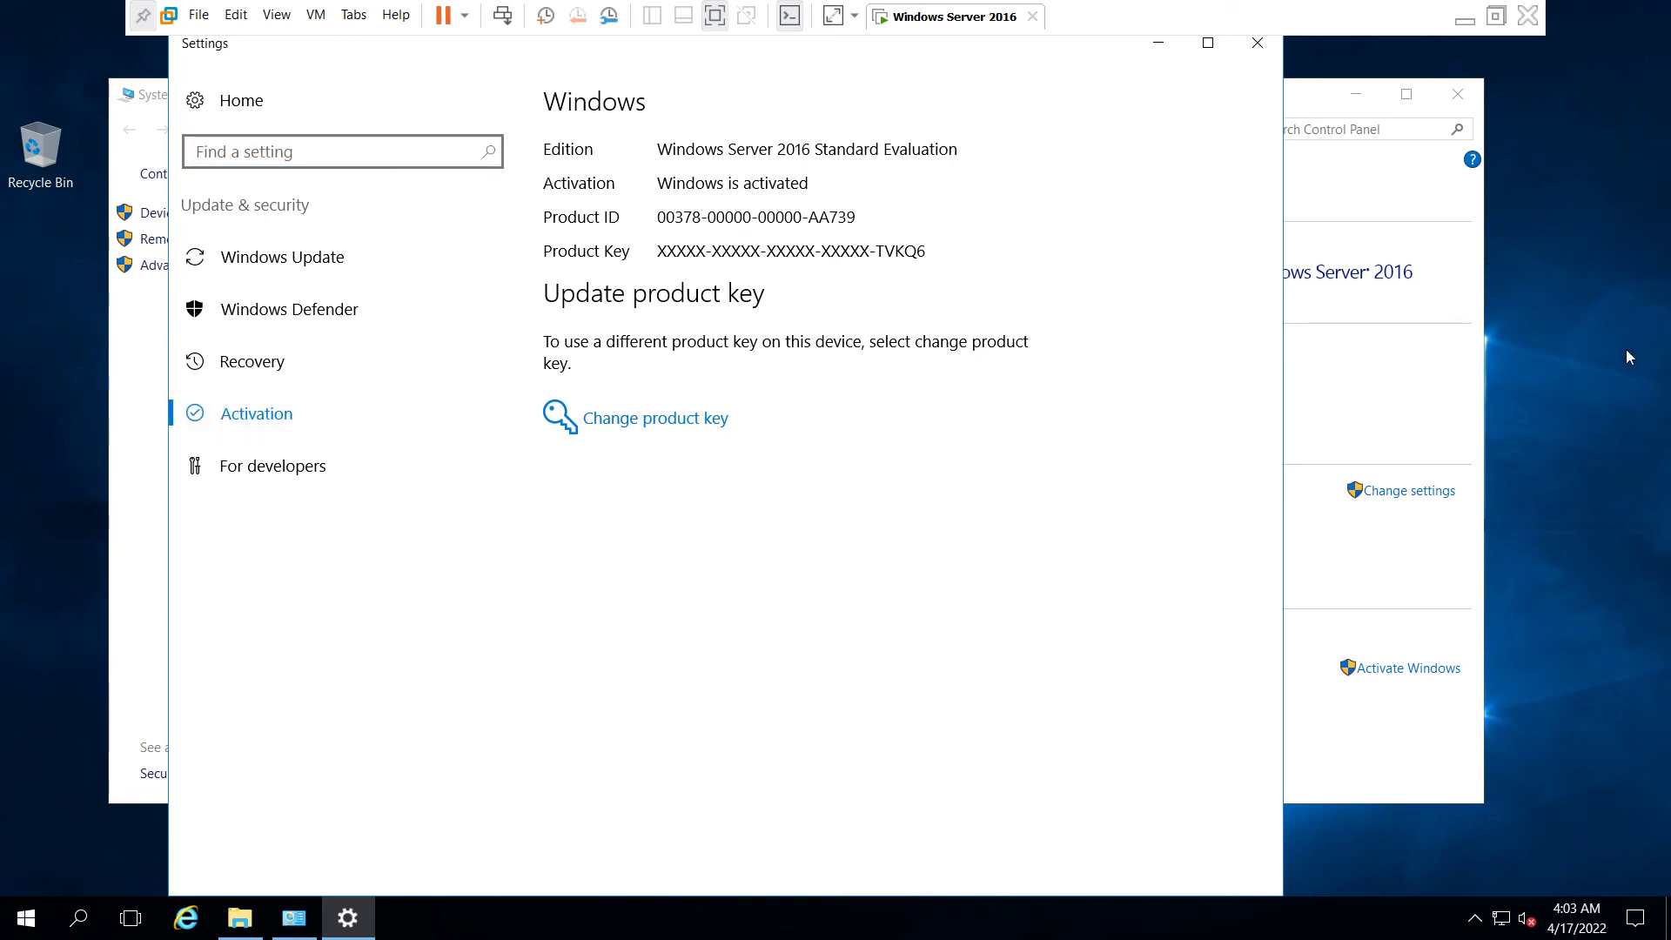
Refresh the desktop to show the 180-day watermark, then close Settings and System.
left_click(1599, 362)
right_click(1598, 362)
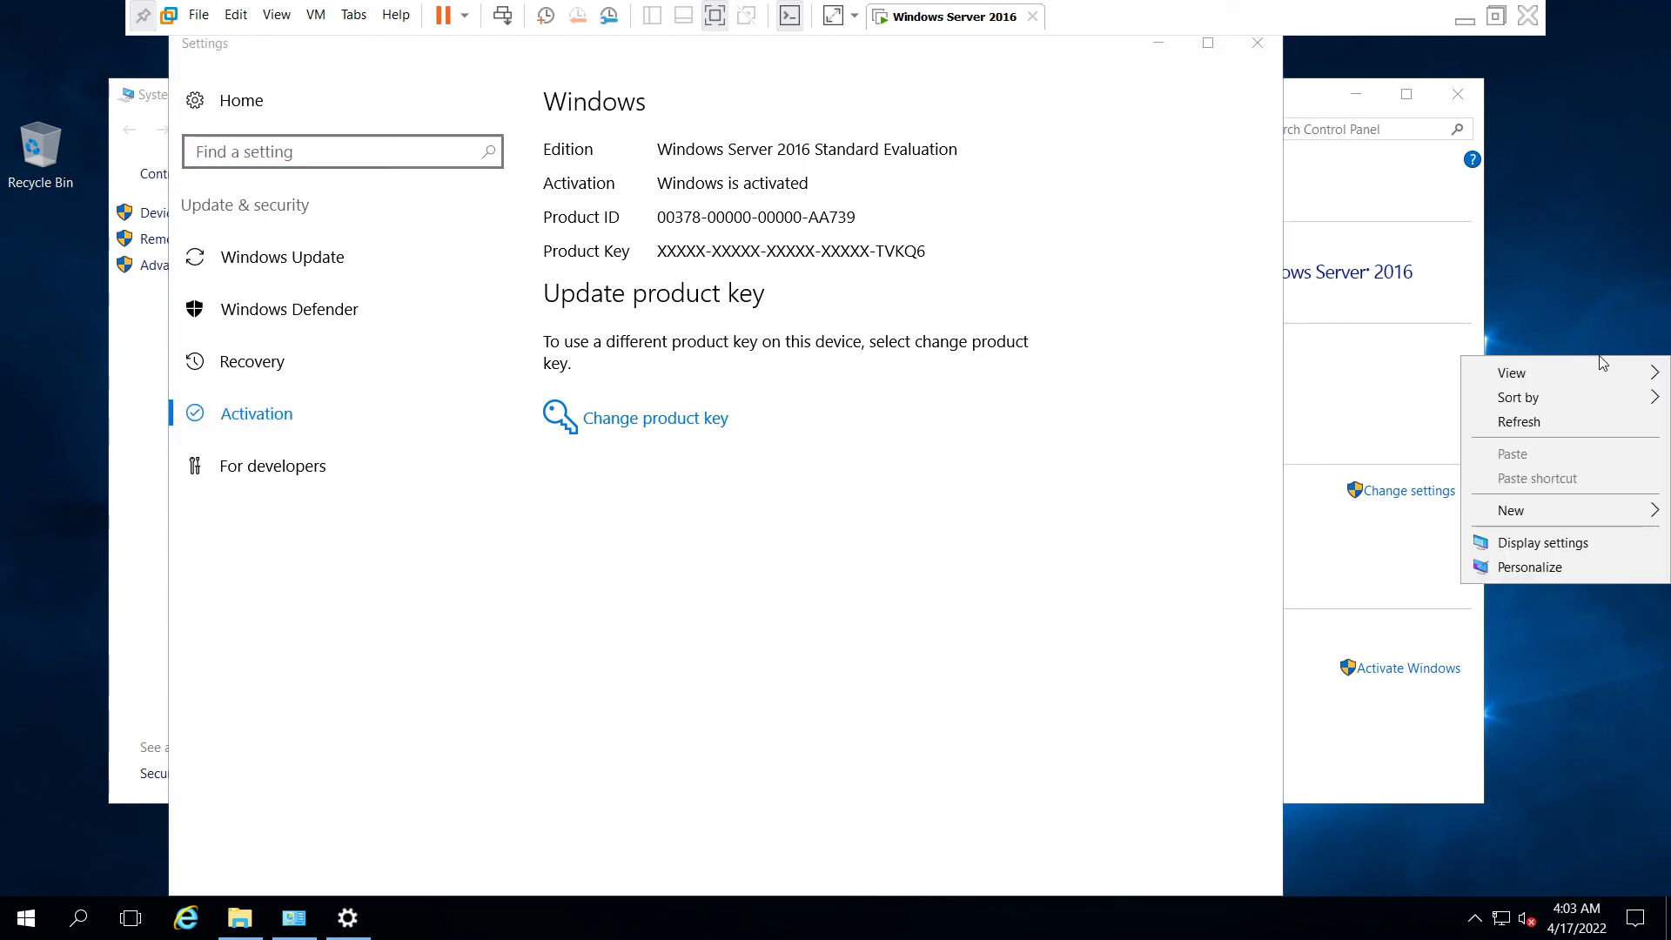
left_click(1577, 418)
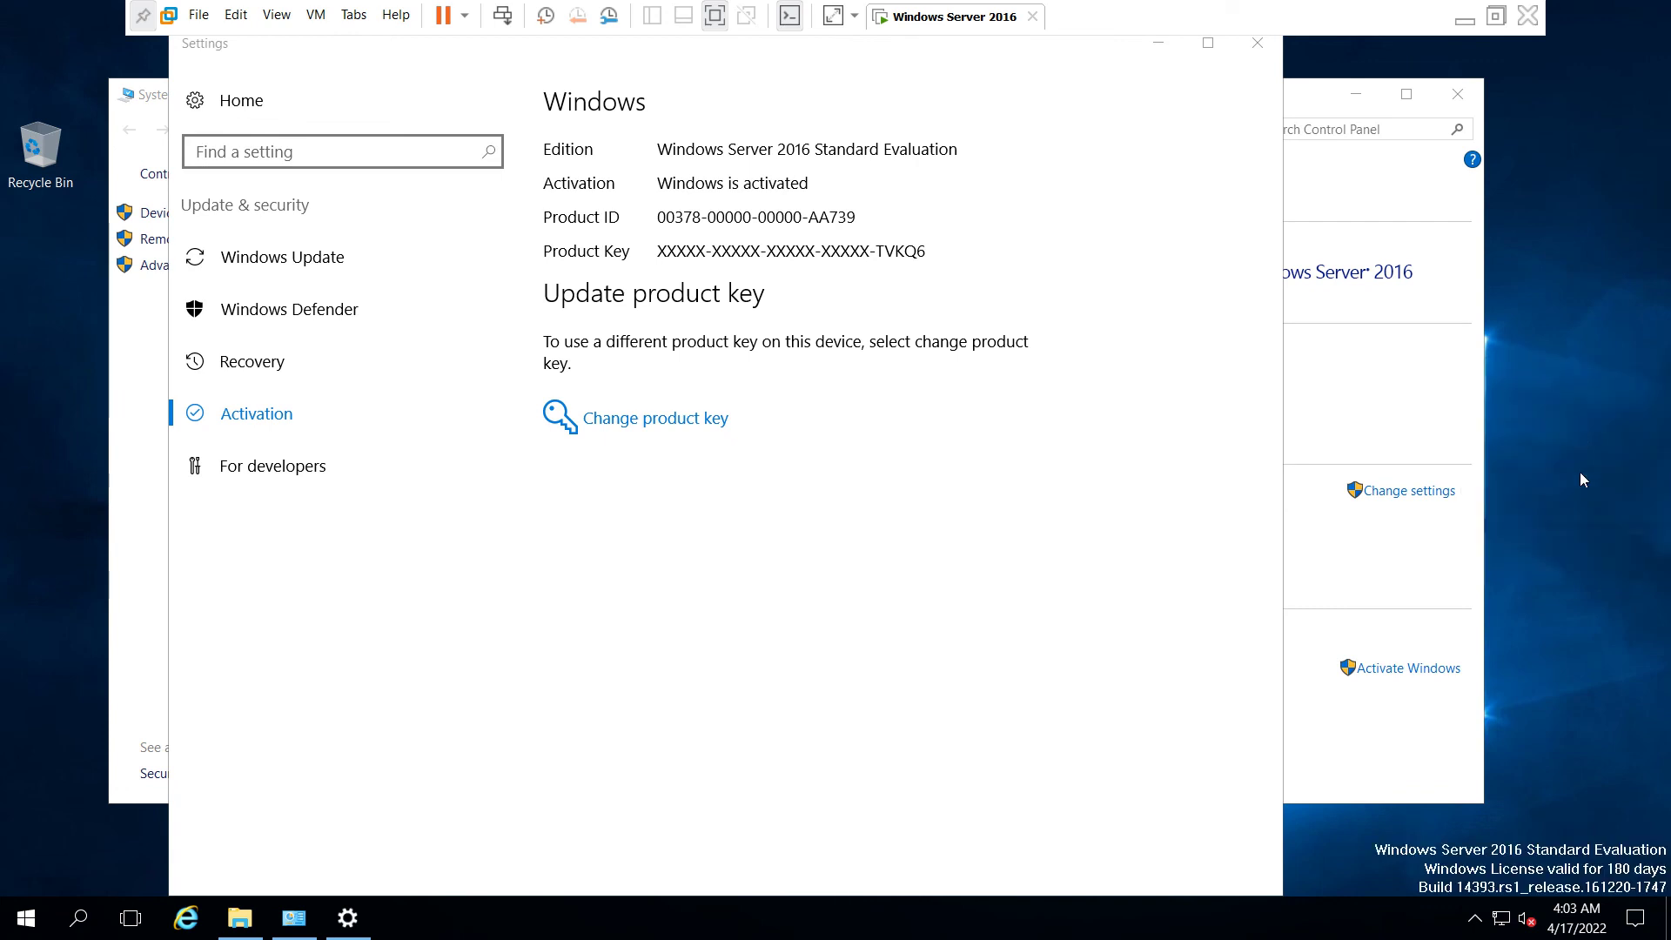
left_click(1257, 44)
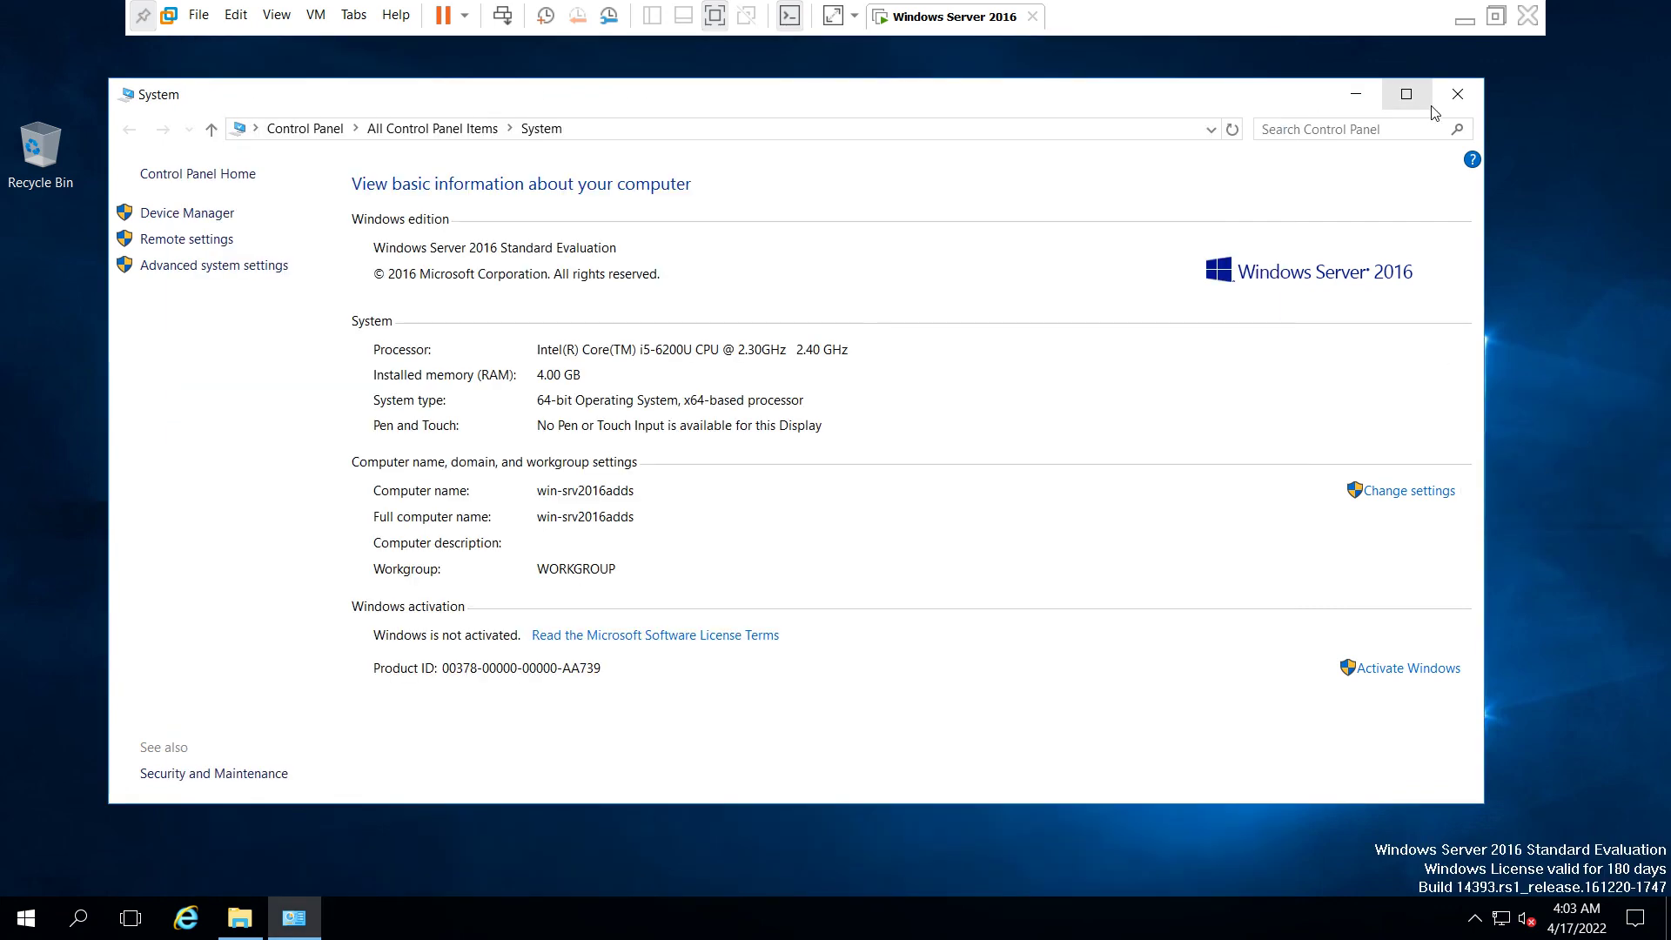
left_click(1457, 93)
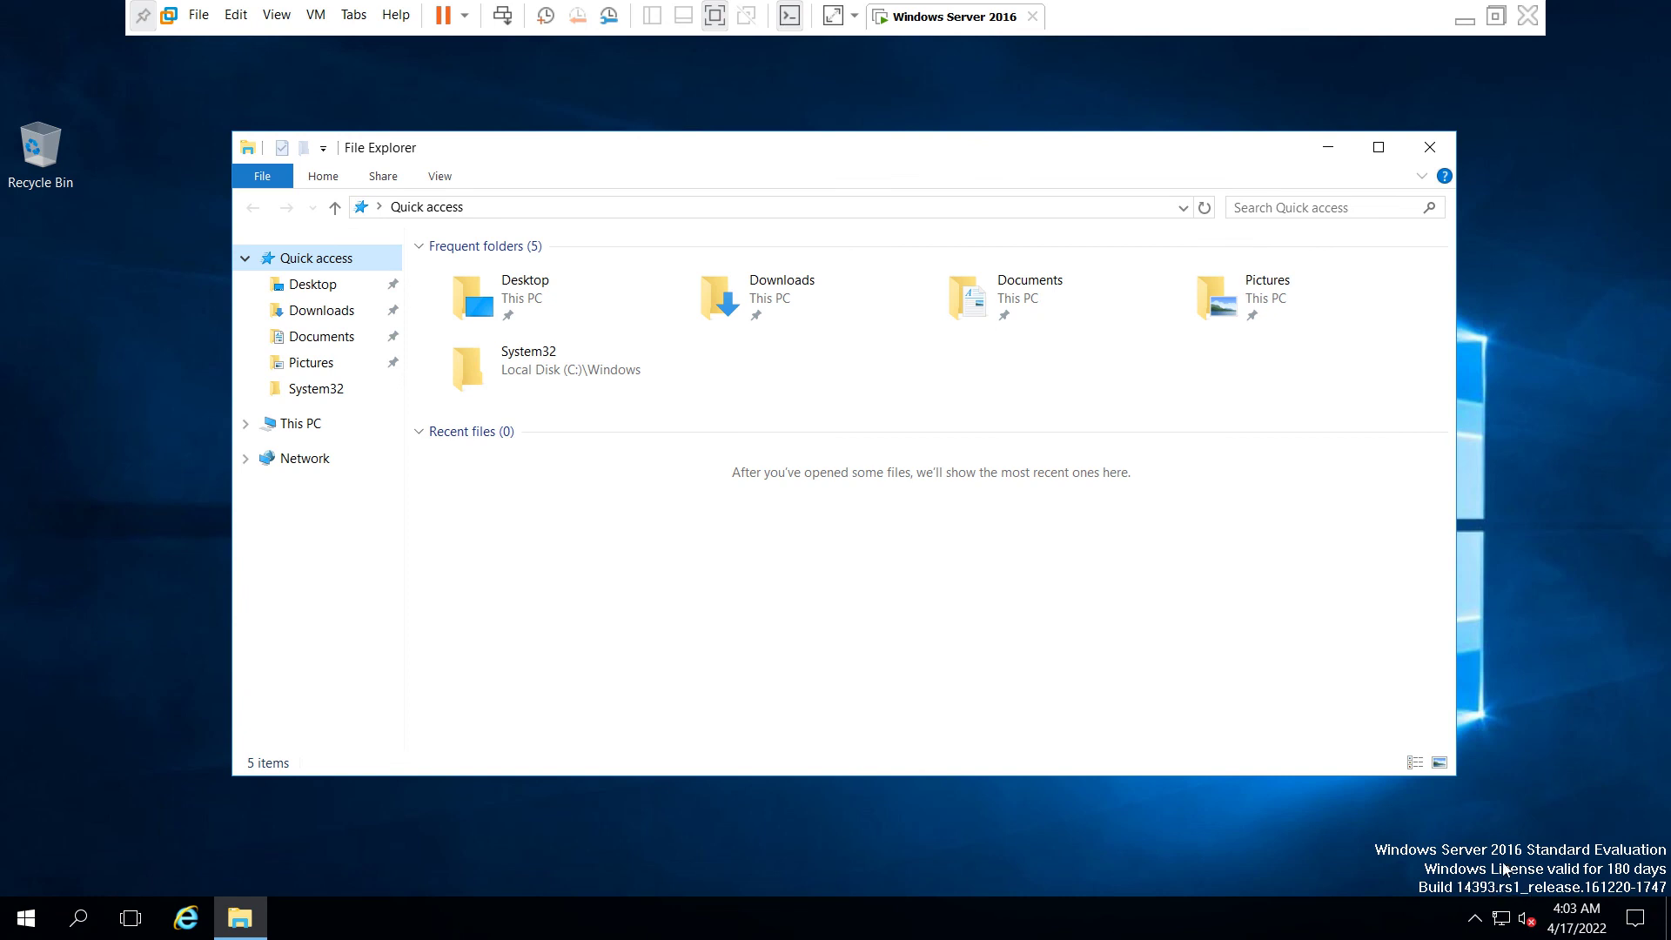